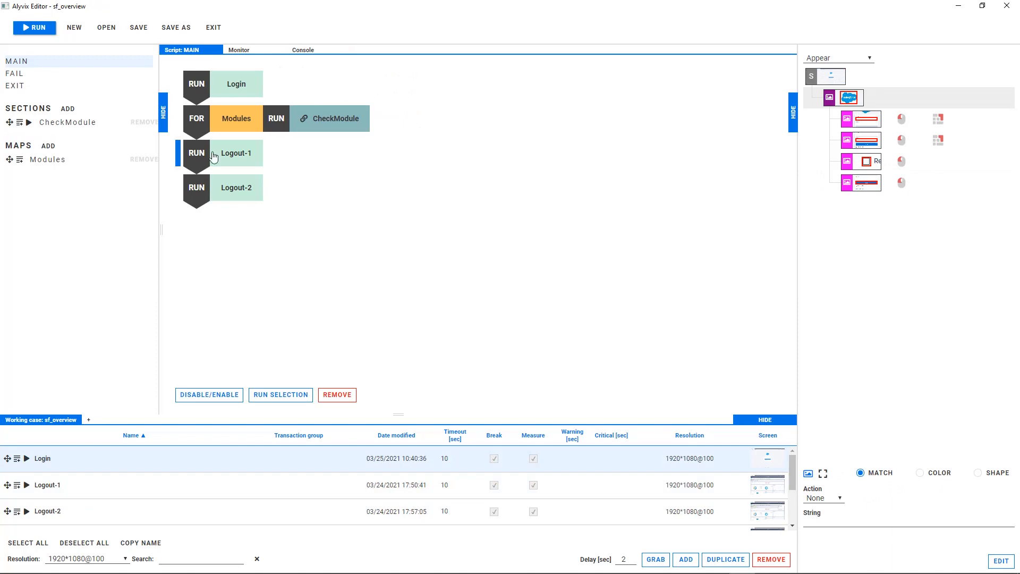
Step: Delete the FOR Modules step that runs CheckModule from the MAIN script
click(210, 119)
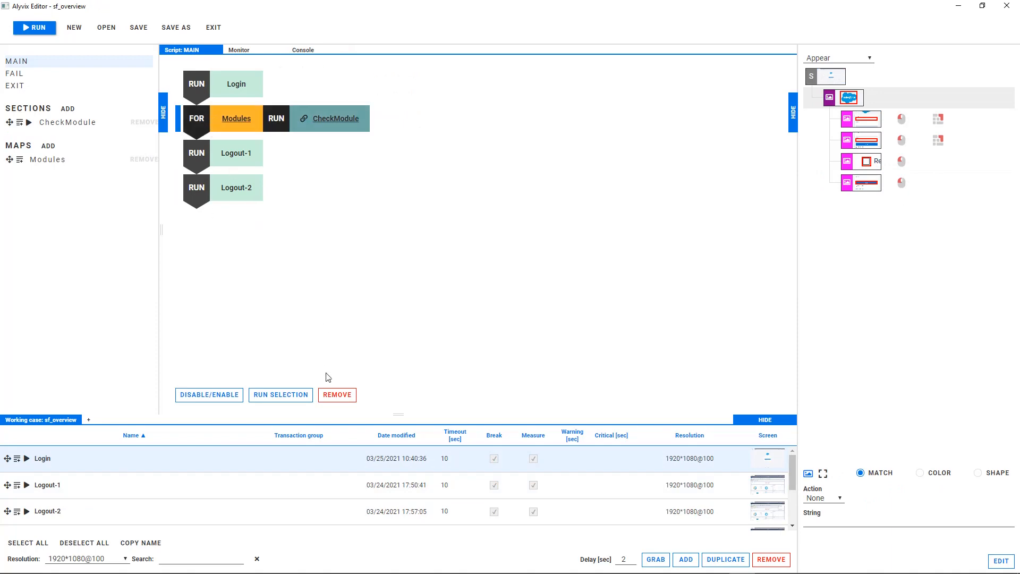
click(337, 394)
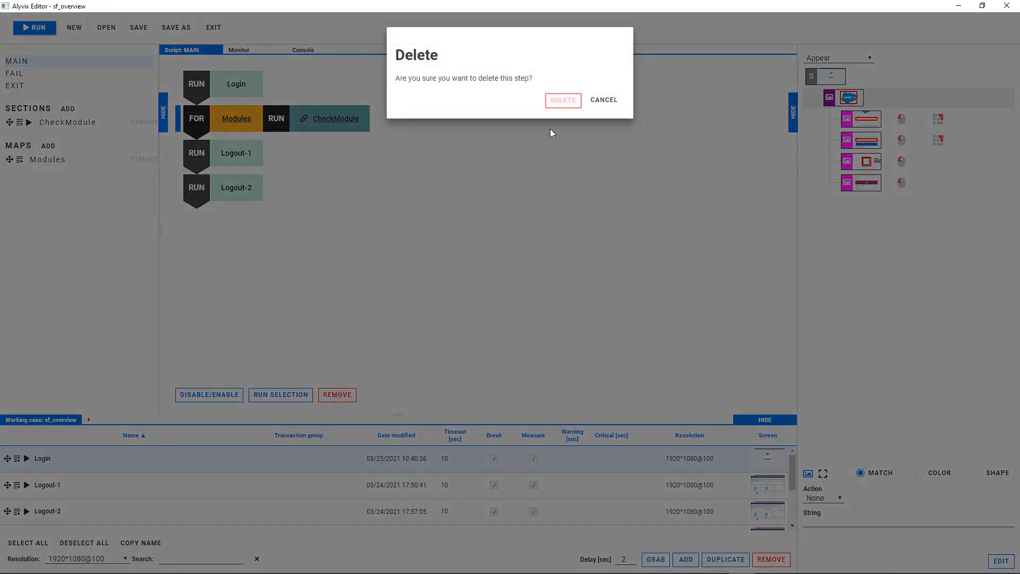
click(564, 101)
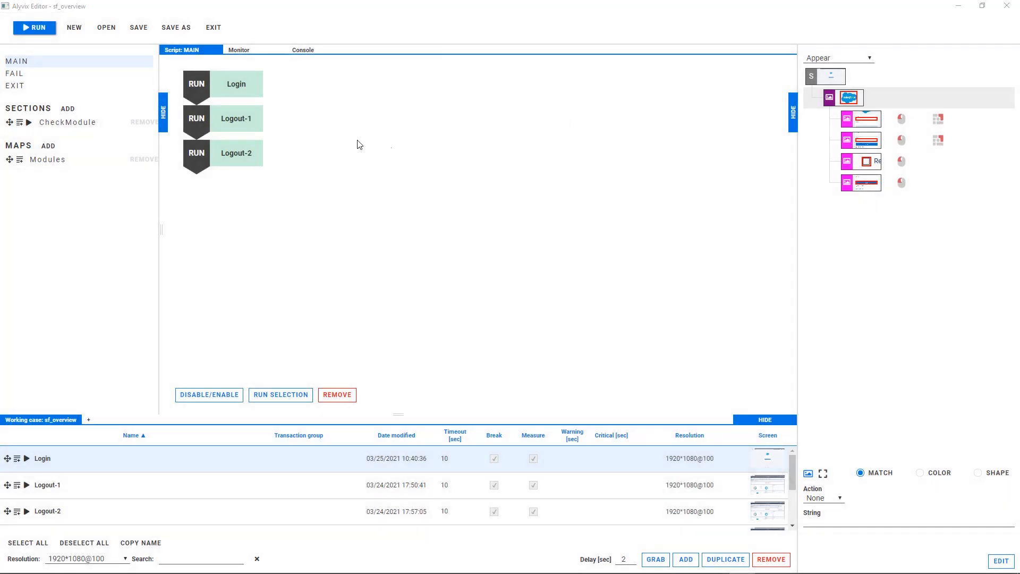
Step: Delete the CheckModule section and the Modules map from the test case
click(144, 121)
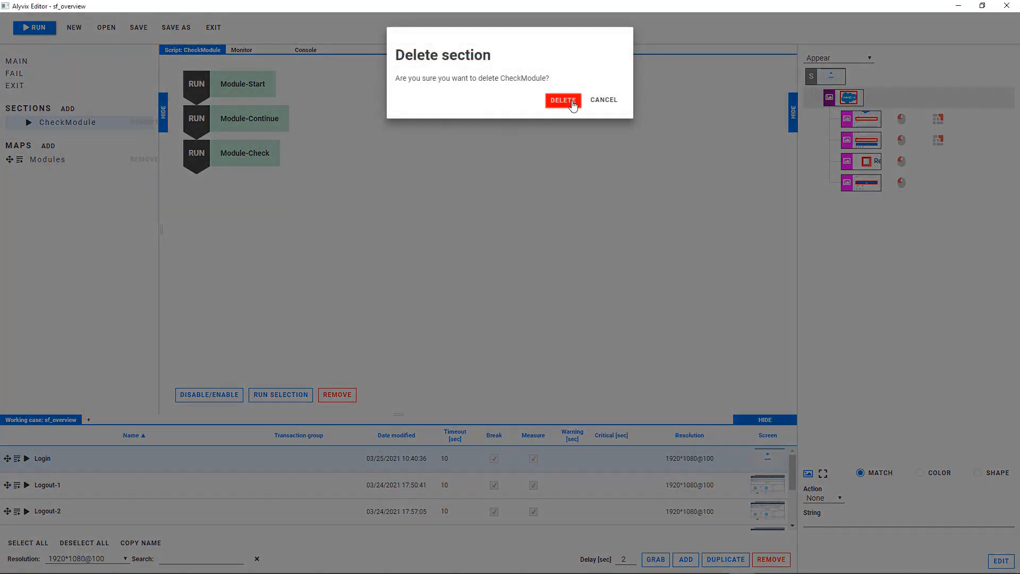
click(563, 101)
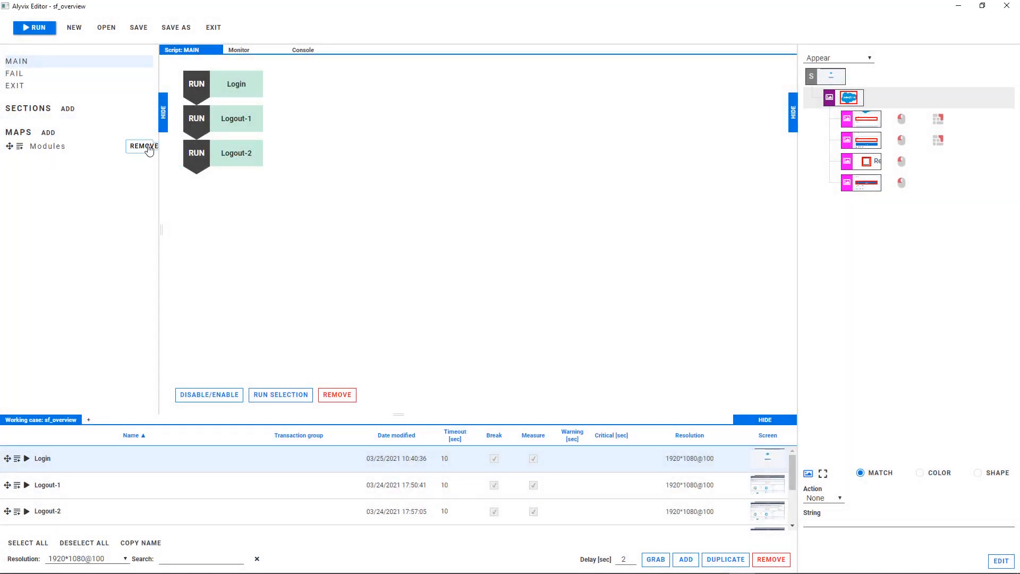
click(149, 151)
click(554, 104)
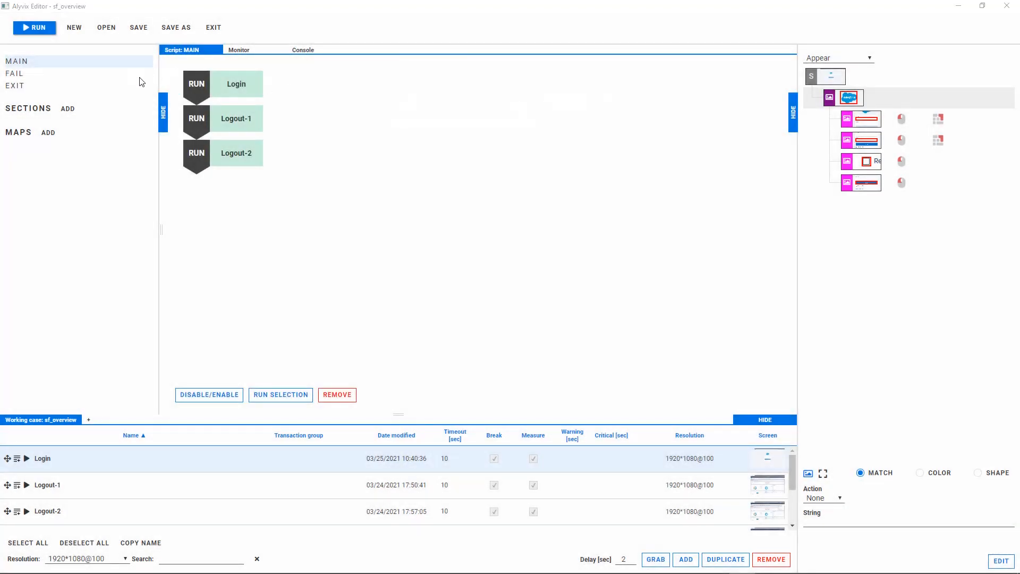
Step: Disable the Login, Logout-1 and Logout-2 steps in the MAIN script
click(191, 82)
ctrl+click(215, 117)
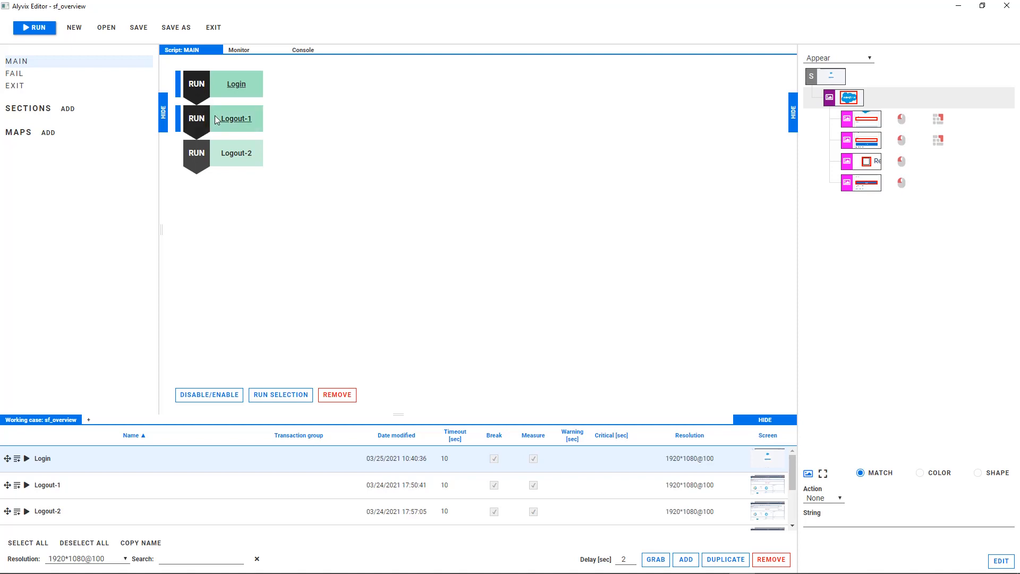
ctrl+click(225, 158)
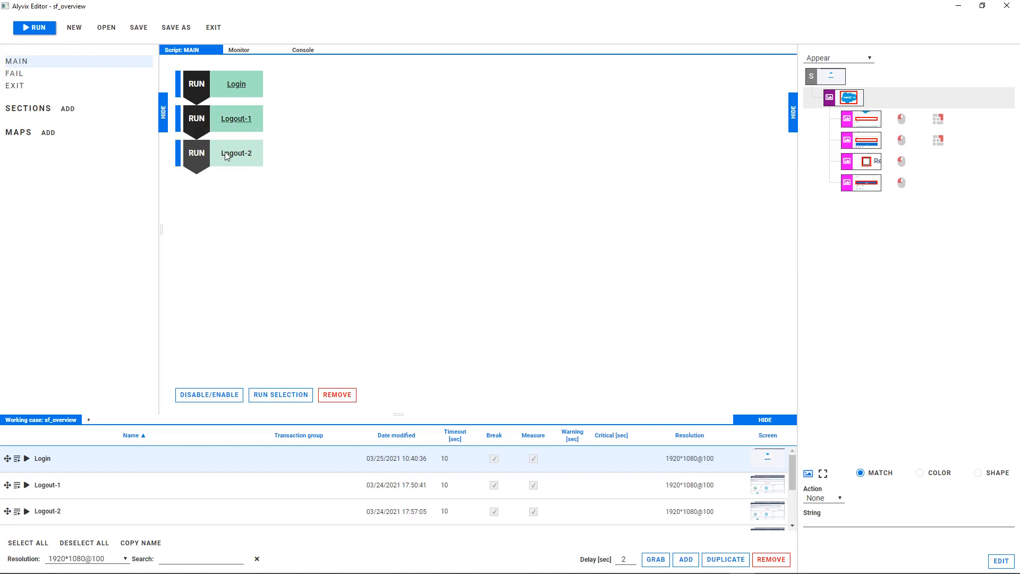
click(211, 389)
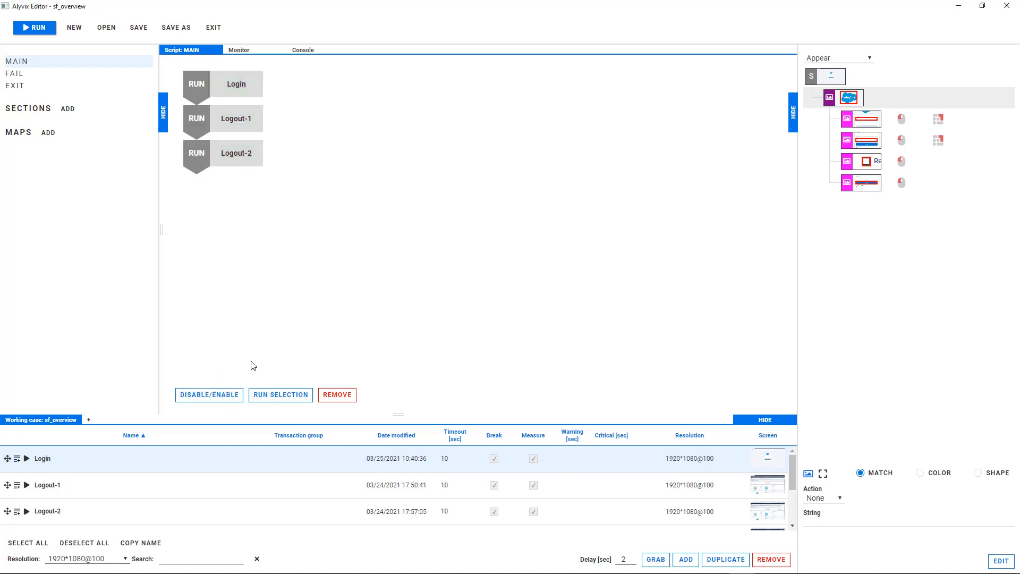
Step: Add a visual object from the Salesforce home page, marking the cloud logo and the app launcher grid beneath it
click(685, 560)
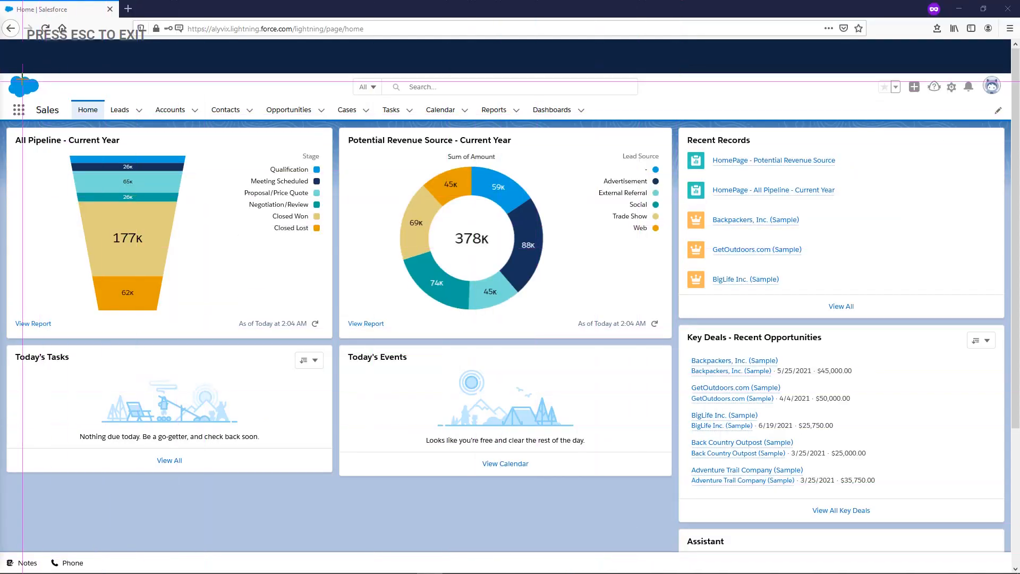
drag(4, 75, 41, 97)
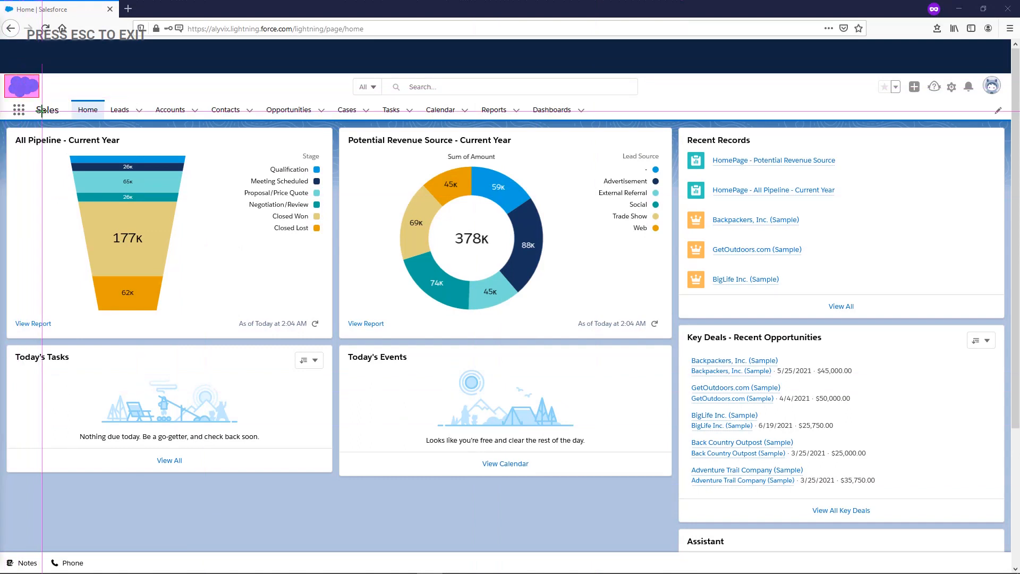
click(11, 100)
key(Escape)
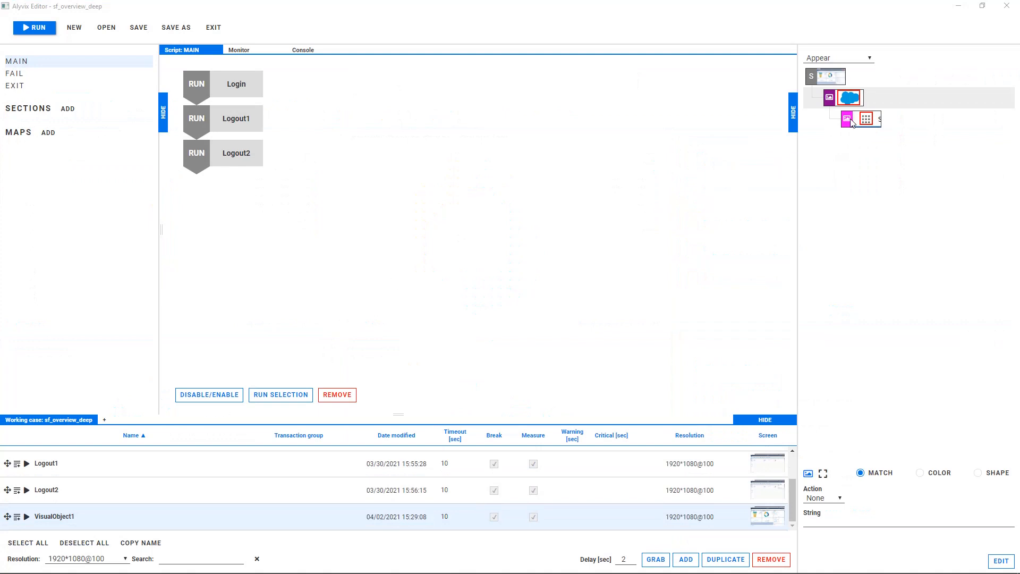
Step: Assign the Click action to the app launcher component of the new object
click(851, 122)
click(821, 498)
click(816, 533)
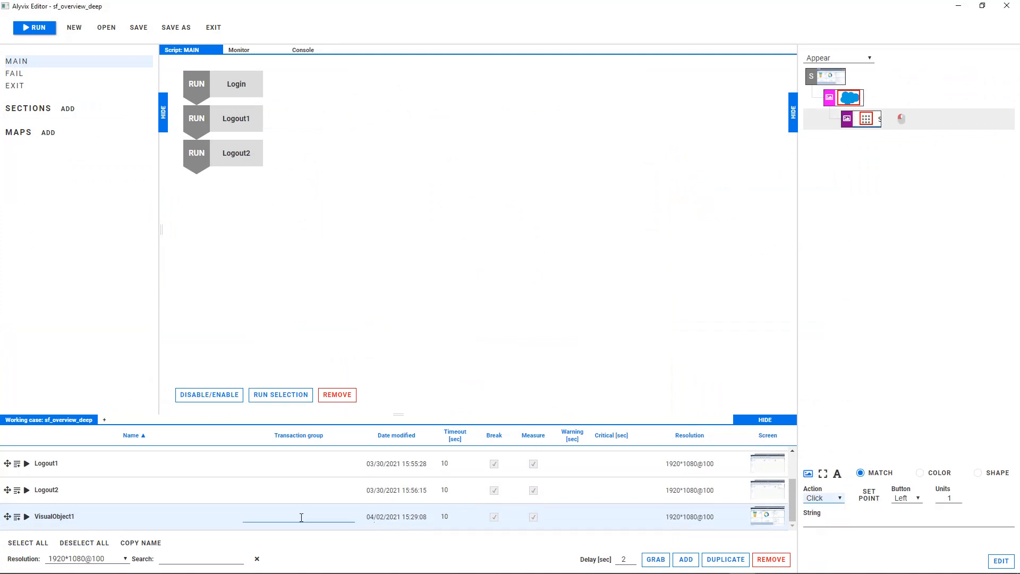
Step: Rename VisualObject1 as Start, set its timeout to 3 seconds and turn off its measurement
double_click(30, 515)
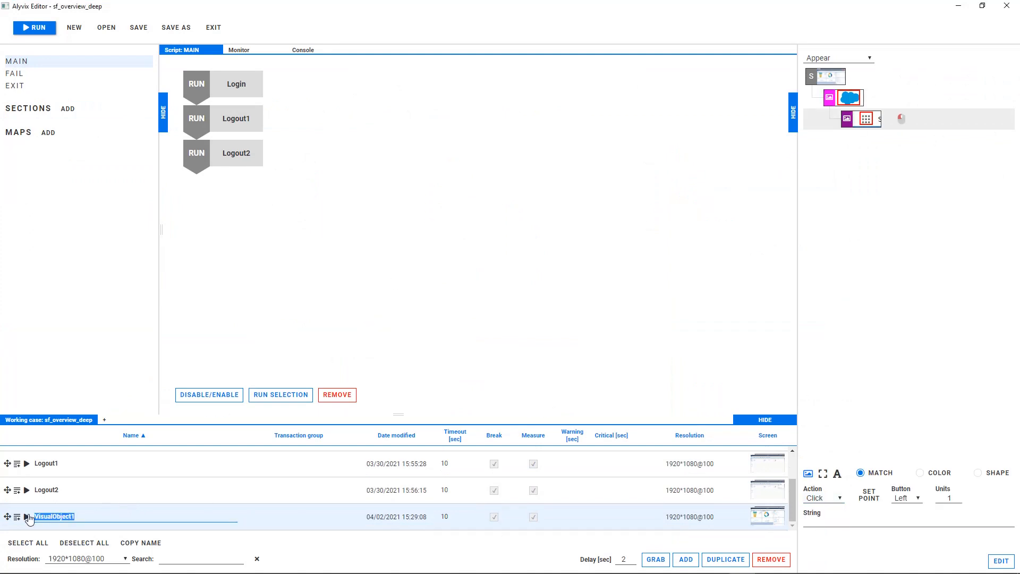
text(Start)
drag(451, 517, 436, 517)
text(3)
click(534, 516)
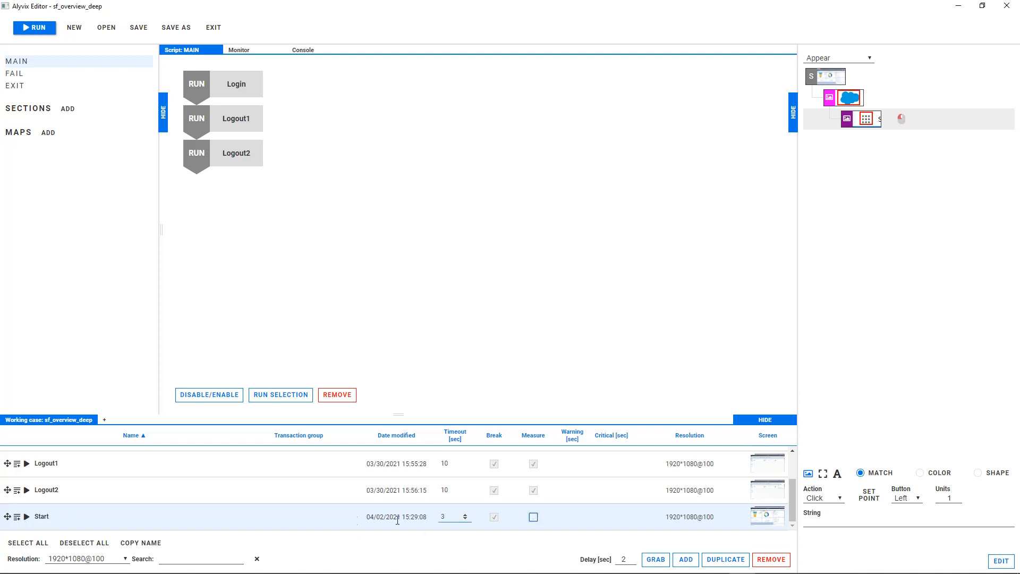
Step: Insert Start between Login and Logout1 in the MAIN script and run that object alone
drag(7, 517, 229, 118)
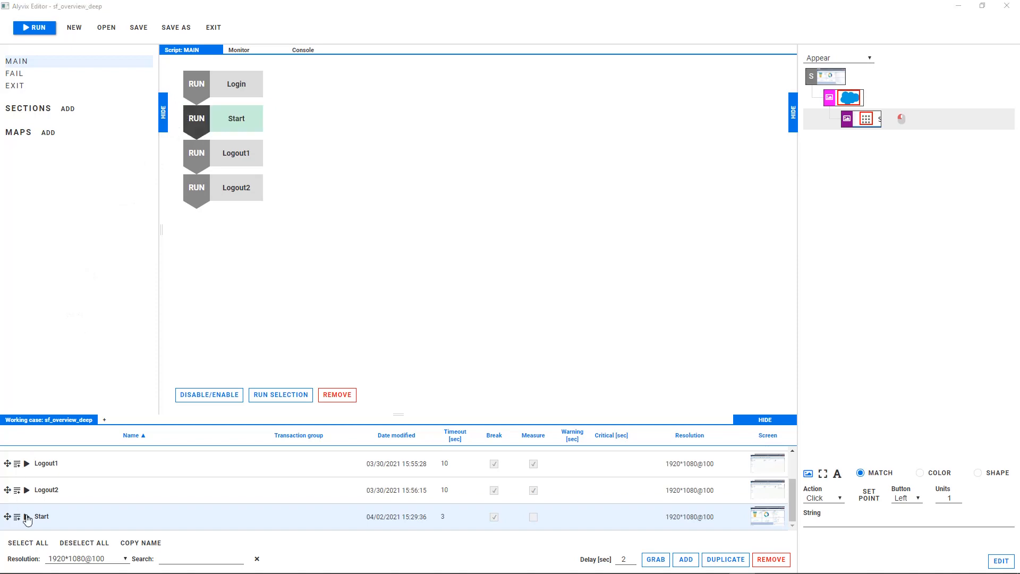
click(27, 517)
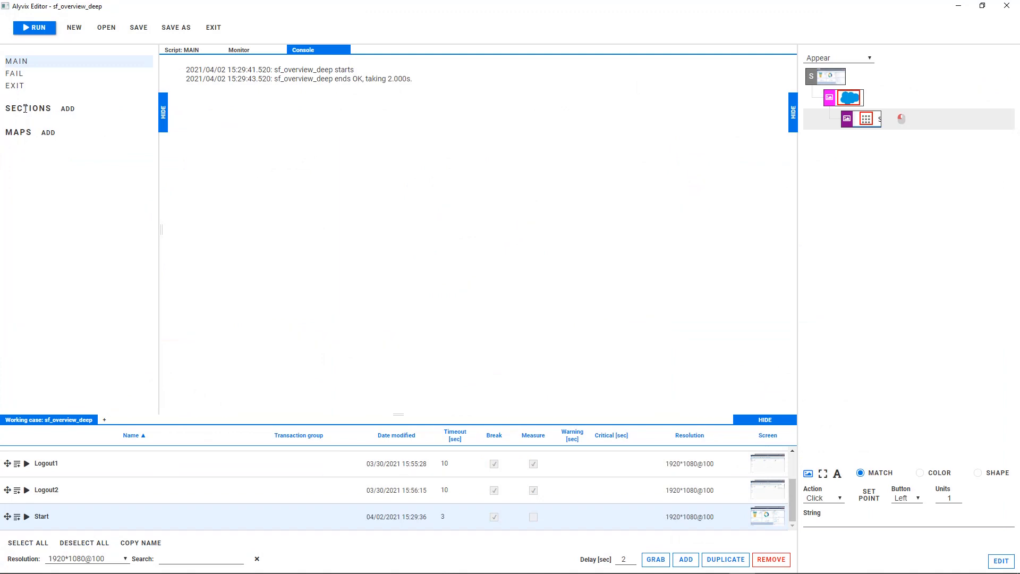
Step: Add a visual object marking the Salesforce logo and the Service Console entry, with a search region enlarged around the app list
click(684, 561)
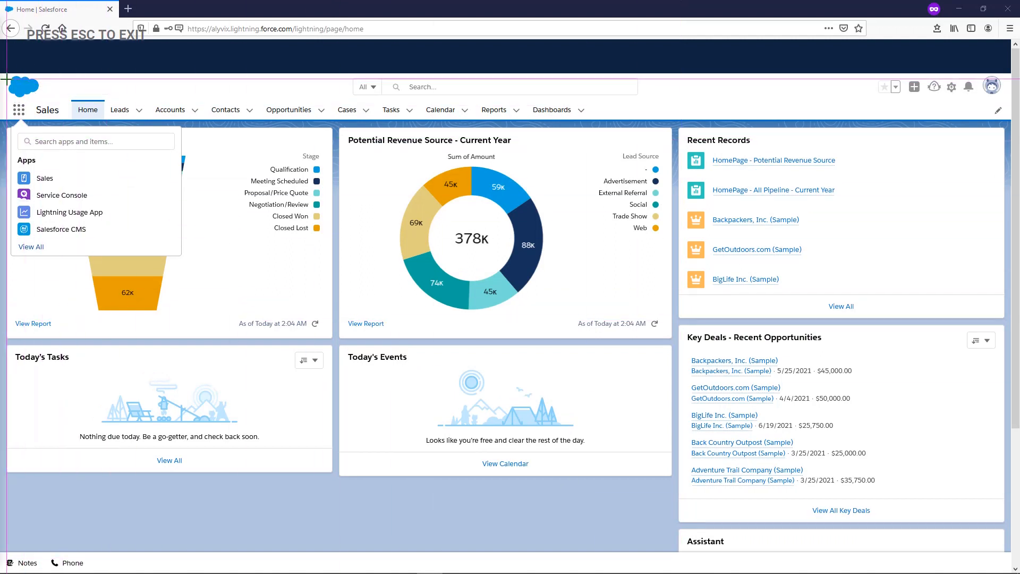
drag(8, 75, 41, 99)
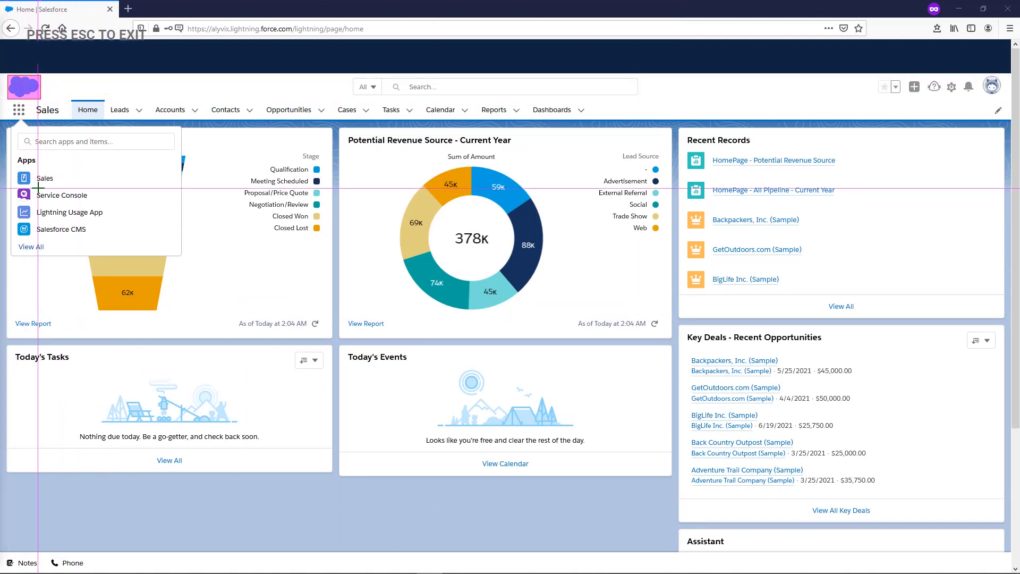
mouse_move(34, 188)
mouse_down()
mouse_move(89, 201)
mouse_move(87, 155)
mouse_up()
drag(78, 207, 73, 259)
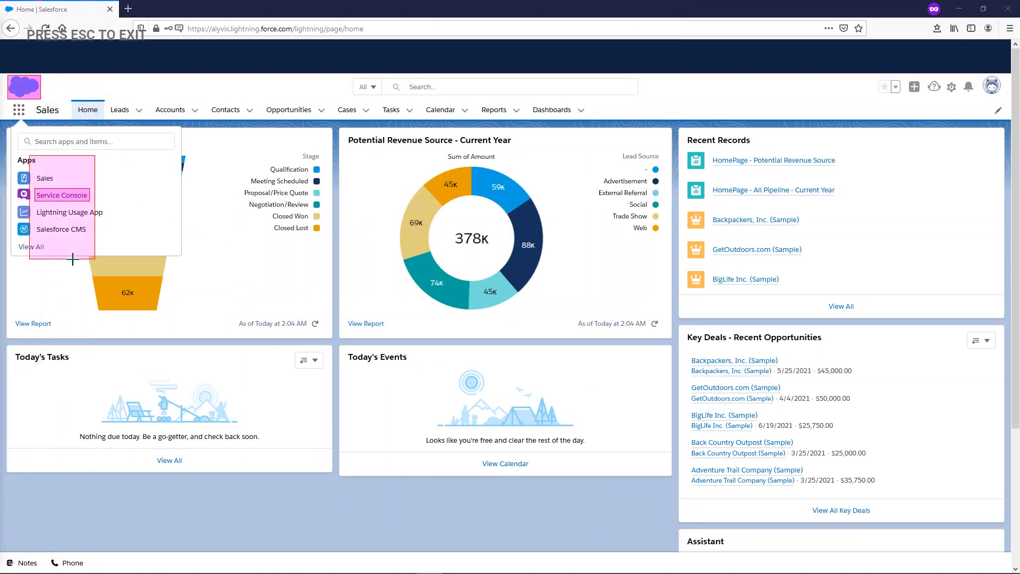
drag(95, 184, 147, 184)
key(ctrl+o)
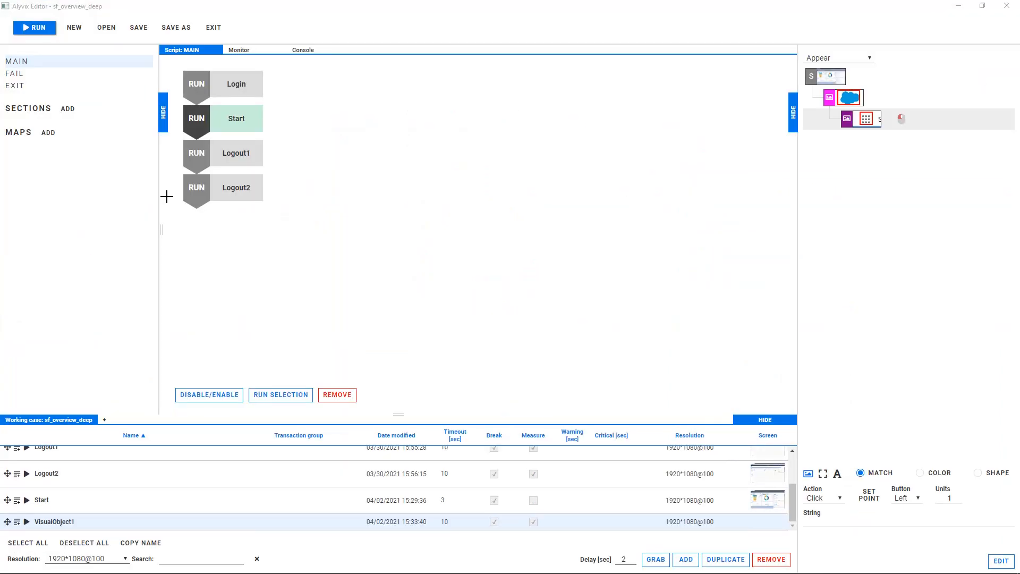
Step: Make the Service Console component a text detection with the Click action and trim its regex to .*service.*console.*
click(837, 473)
click(833, 518)
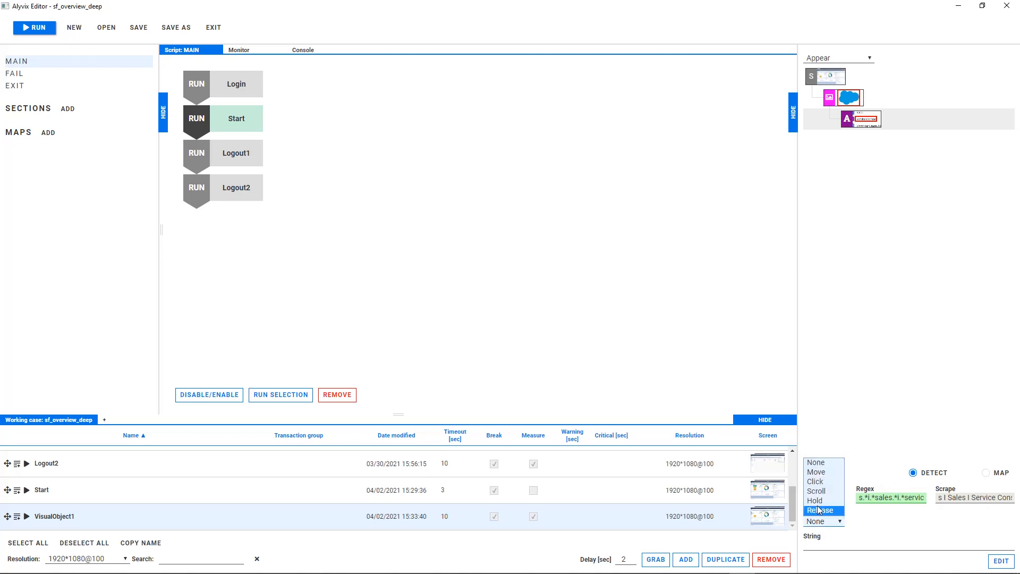
click(821, 484)
drag(900, 497, 765, 498)
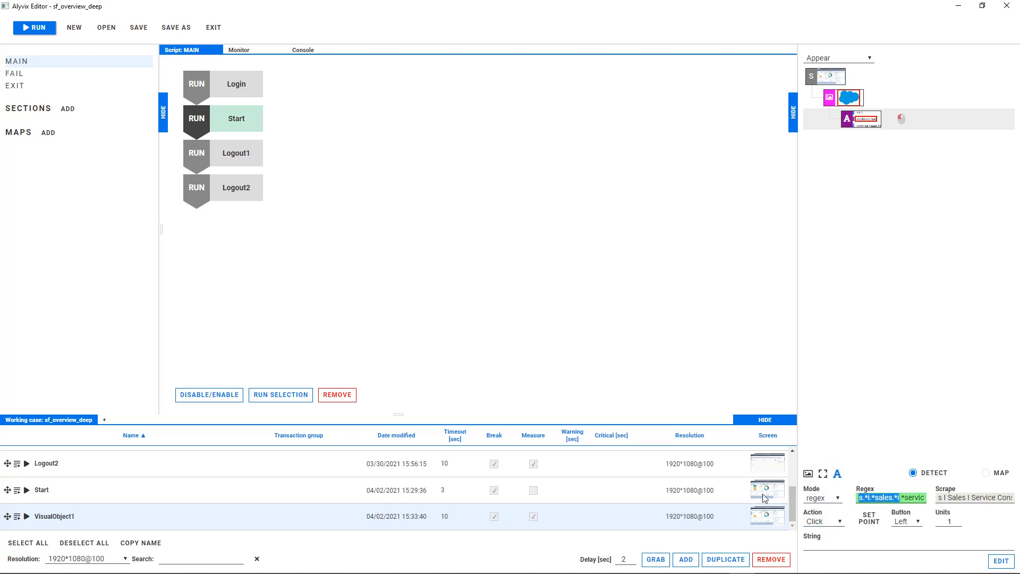
key(BackSpace)
Step: Rename the new object as Service-Console, set its timeout to 3 seconds and turn off its measurement
click(17, 517)
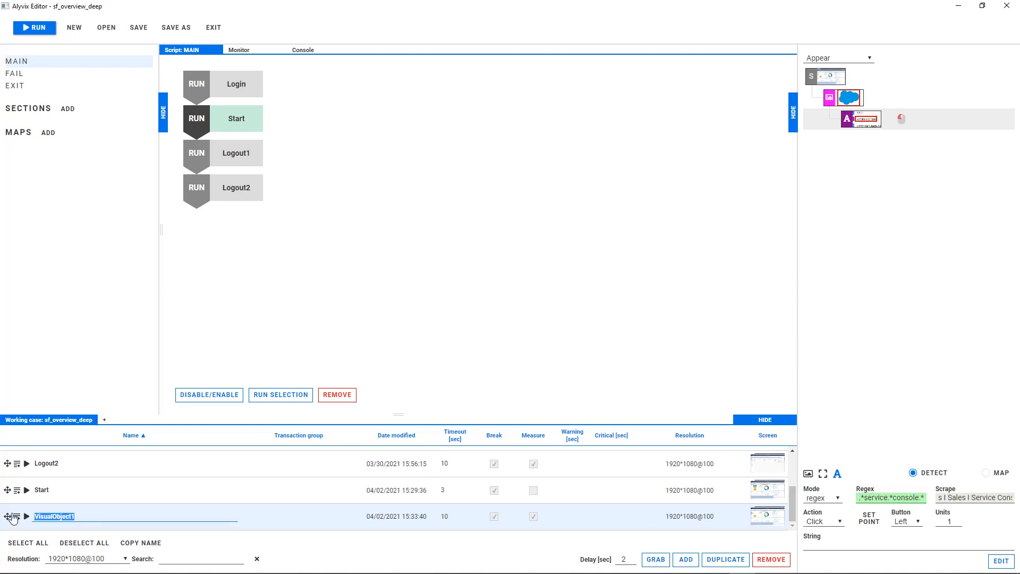
text(Service-Console)
click(454, 516)
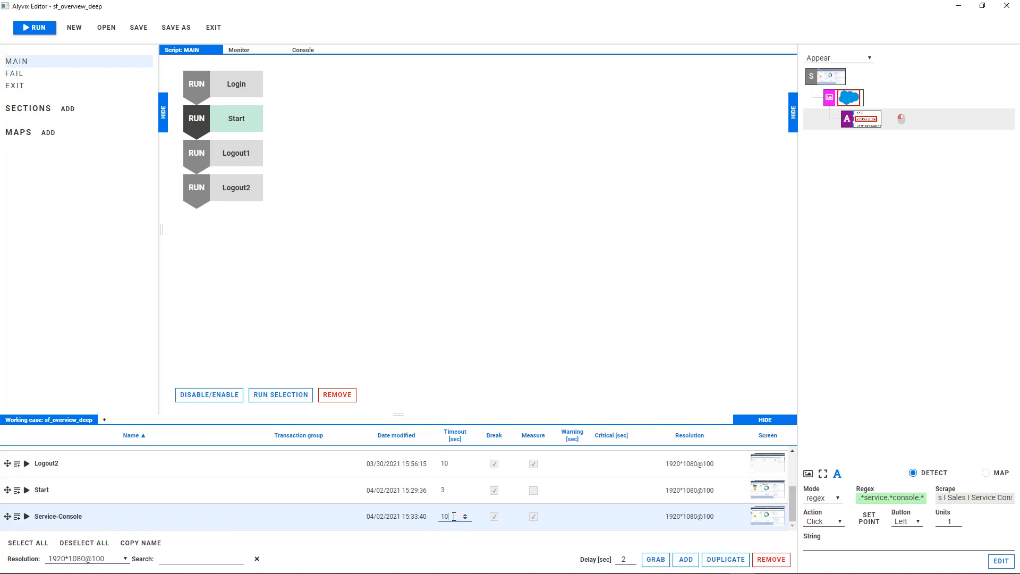
click(534, 517)
Step: Insert Service-Console after Start in the MAIN script and run that object alone
drag(7, 517, 217, 136)
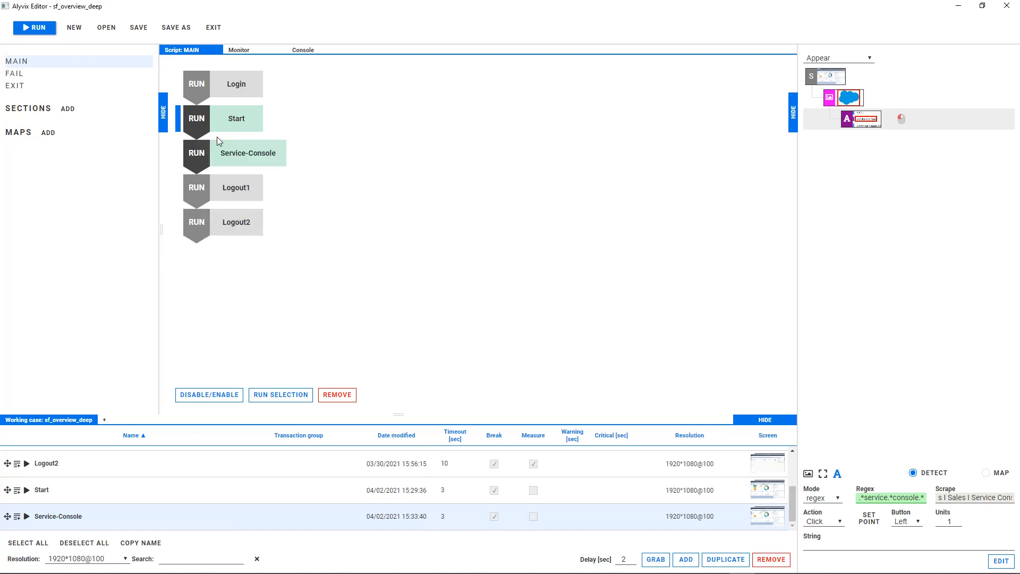
click(26, 516)
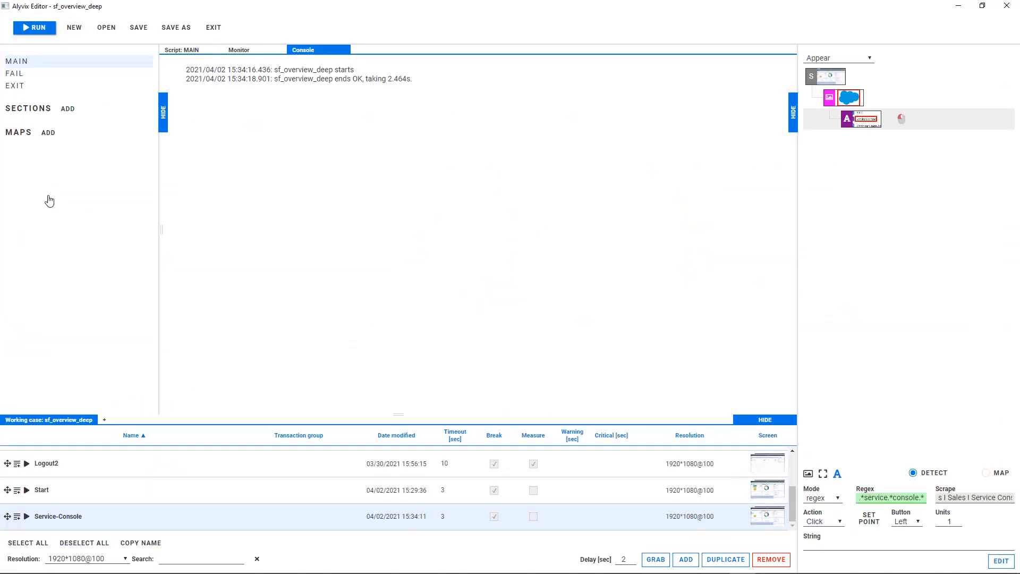
Step: Add a visual object from the Service Console page, marking the Salesforce logo and the Support Queue icon
click(685, 561)
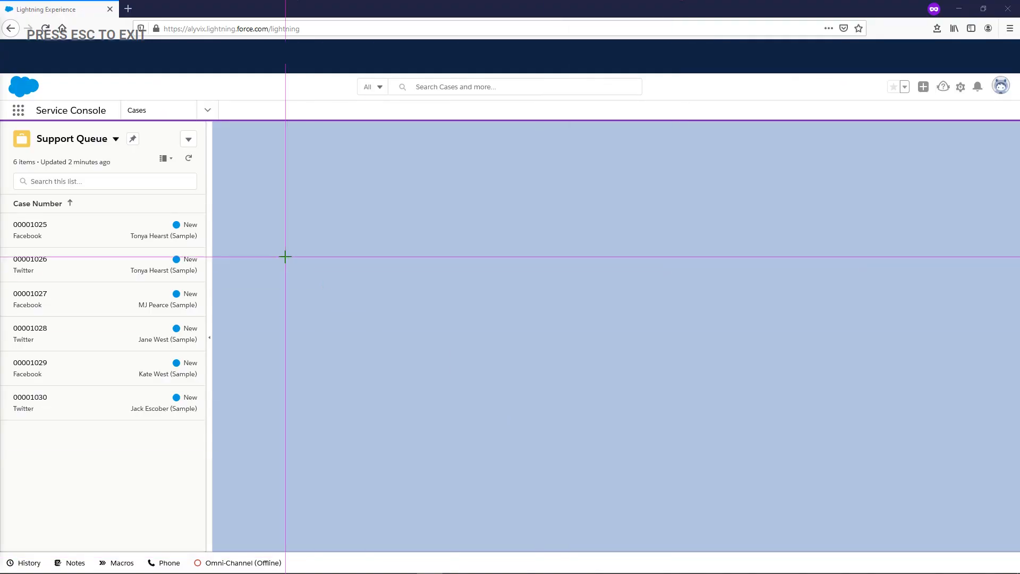
mouse_move(6, 75)
mouse_down()
mouse_move(33, 98)
mouse_move(27, 146)
mouse_up()
key(Escape)
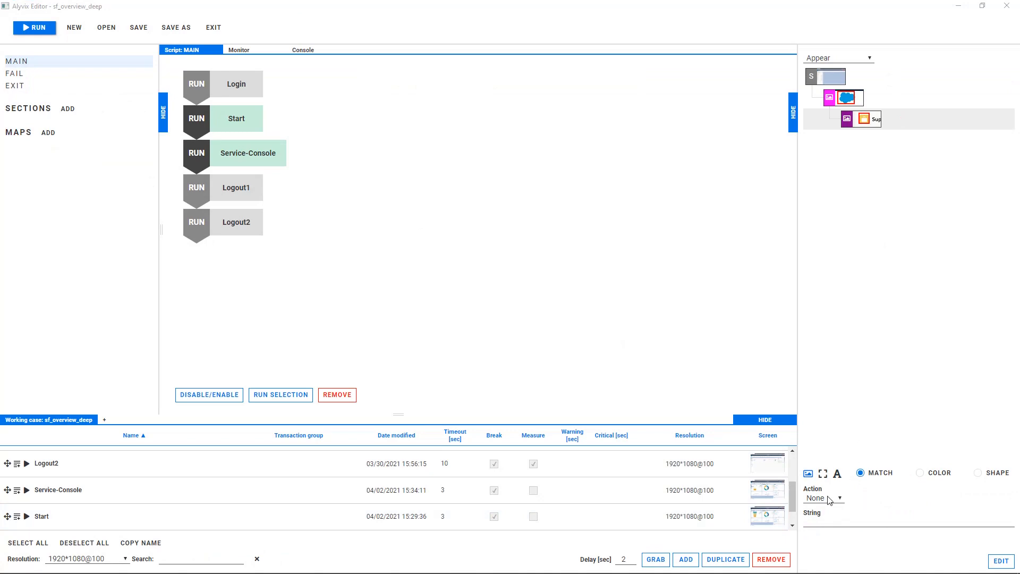
Step: Assign the Click action to the Support Queue icon component and place its click point on the Support Queue title
click(830, 499)
click(818, 518)
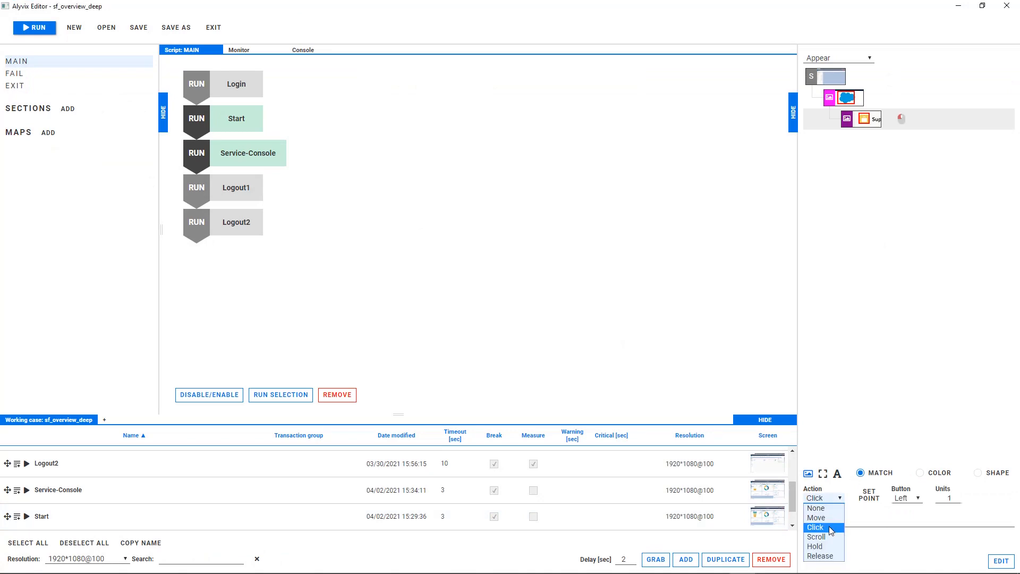
click(869, 495)
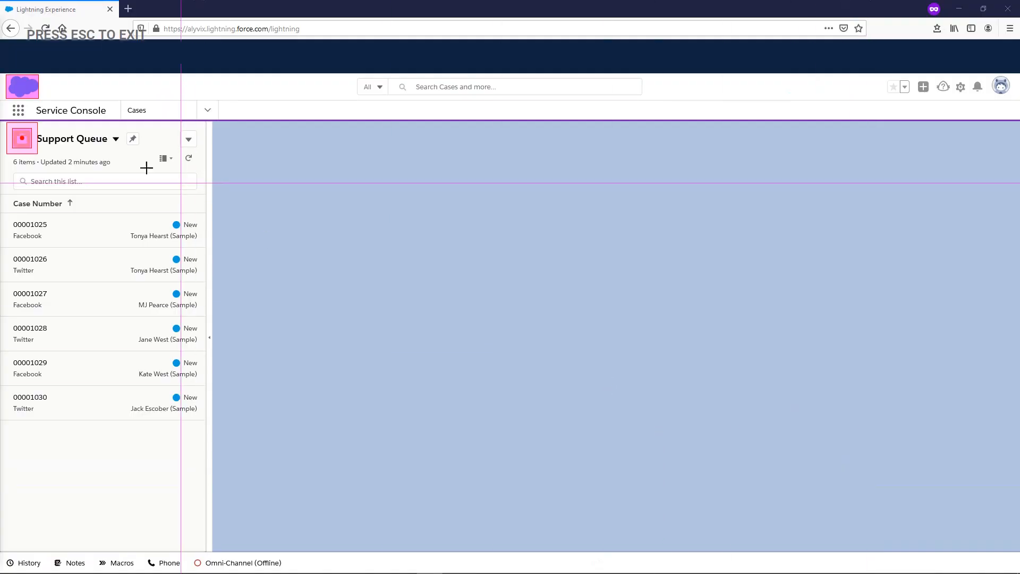
click(64, 139)
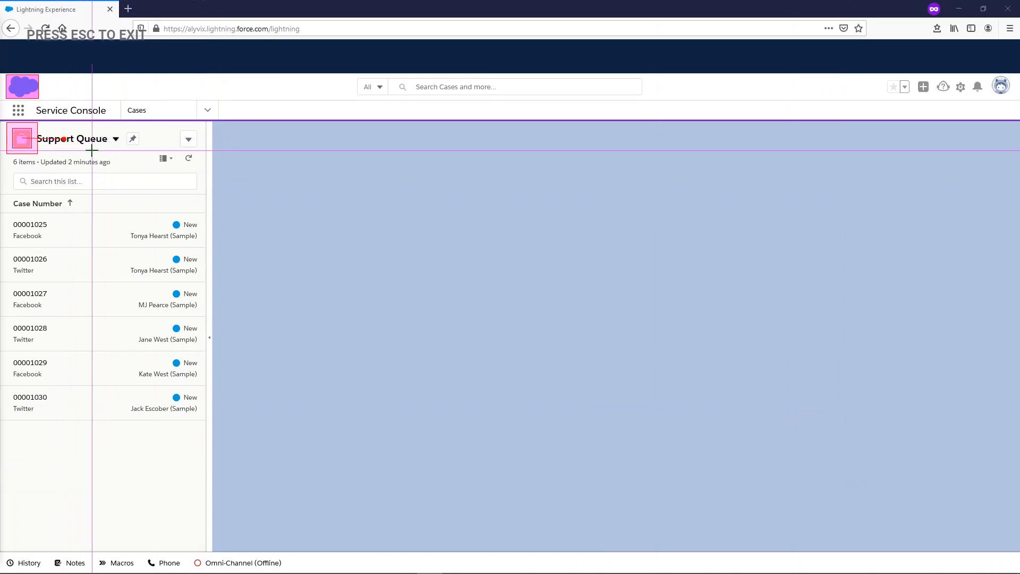
key(Escape)
Step: Rename VisualObject1 as First-Action and insert it after Service-Console in the MAIN script
scroll(110, 478, down, 1)
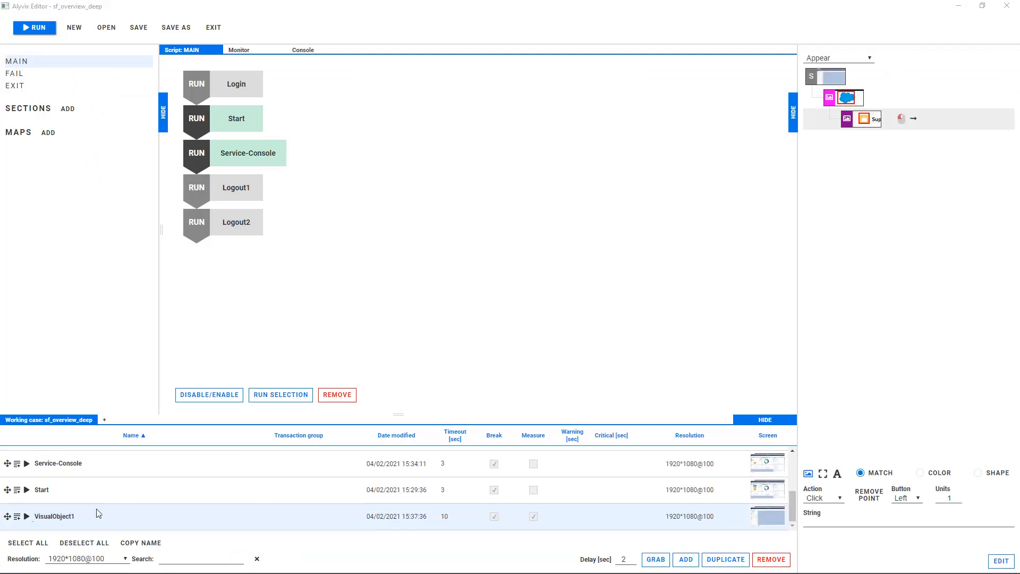
drag(99, 516, 42, 517)
text(First-Action)
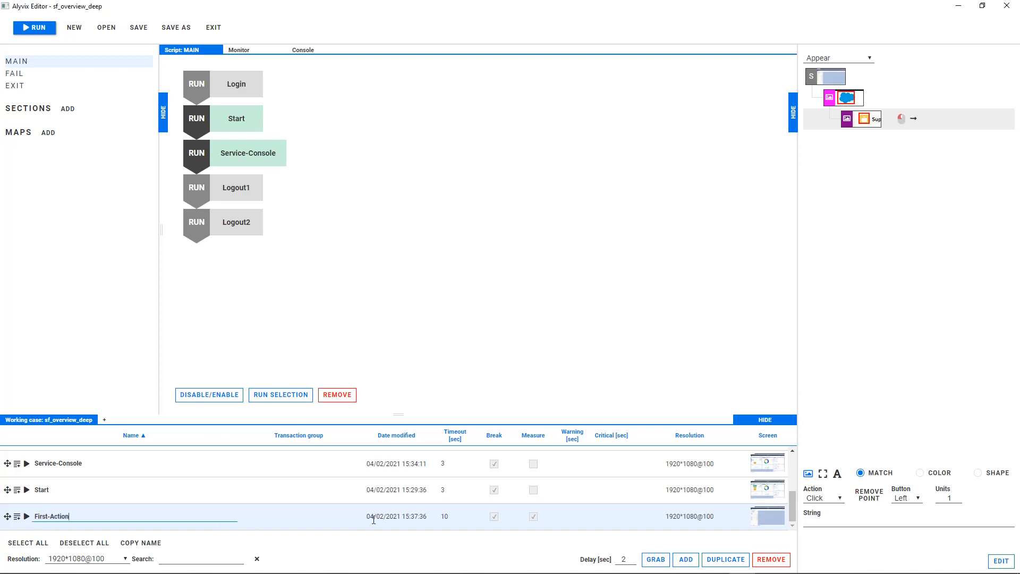
click(517, 519)
drag(8, 516, 230, 170)
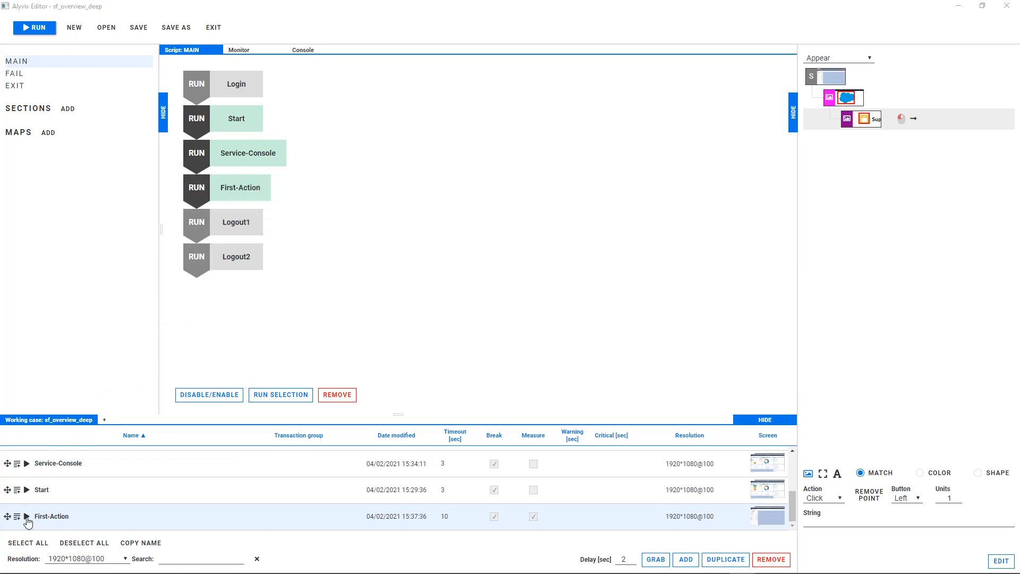
Step: Run First-Action alone and add a visual object marking the Support Queue icon and the names in the open list views menu
click(27, 517)
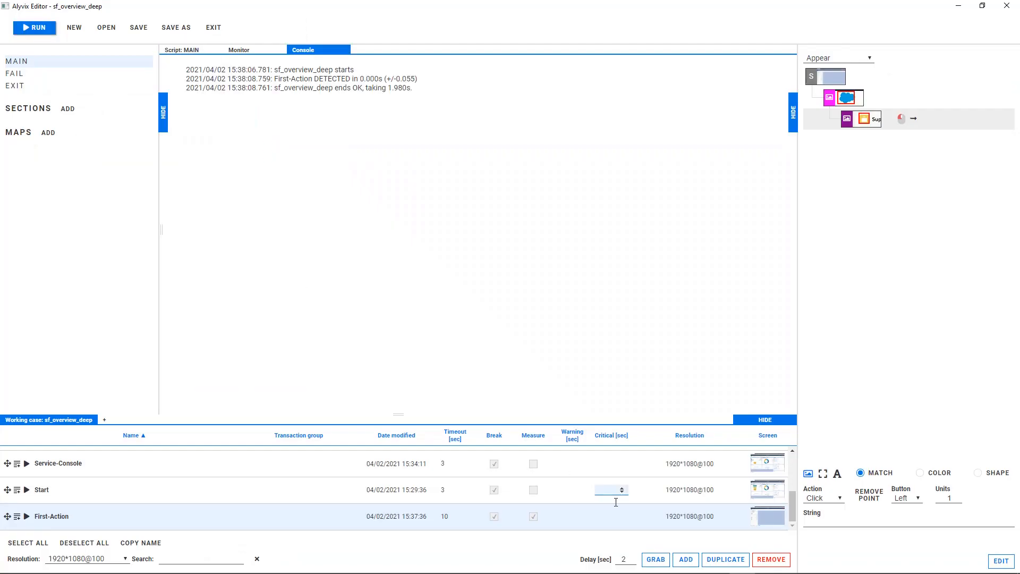
click(685, 560)
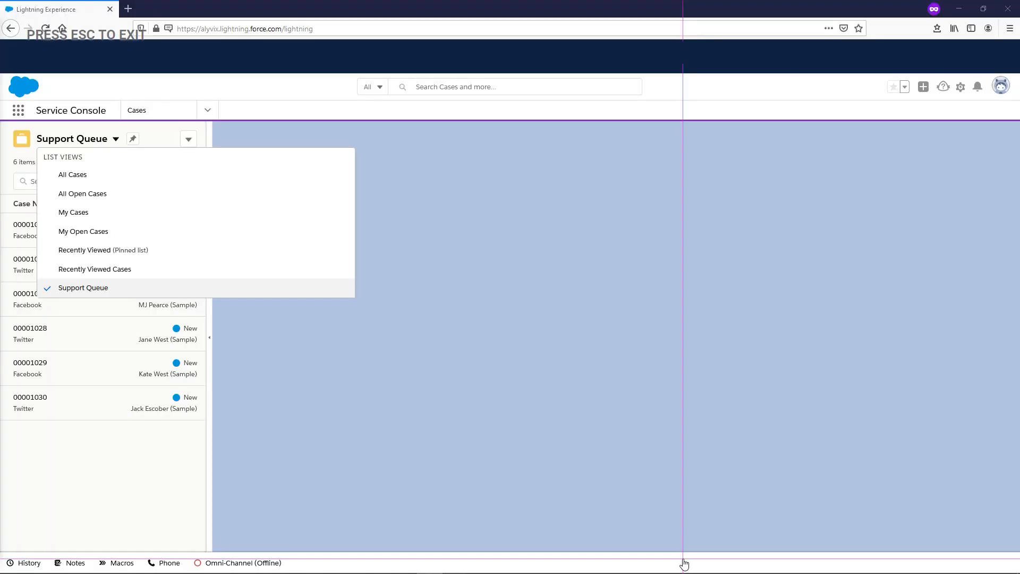
drag(11, 128, 33, 150)
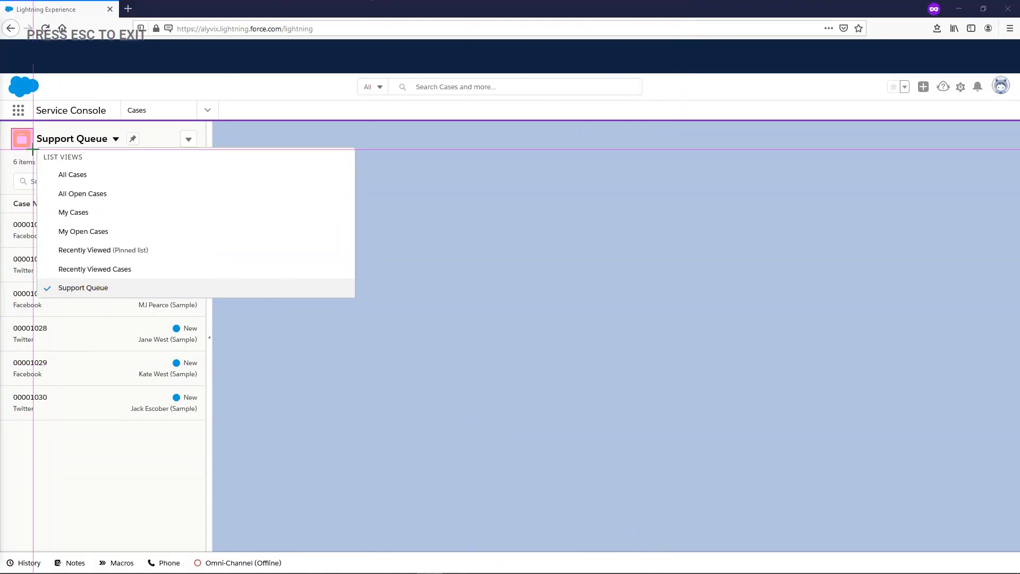
mouse_move(56, 189)
mouse_down()
mouse_move(108, 199)
mouse_move(218, 194)
mouse_move(205, 162)
mouse_up()
drag(187, 202, 245, 268)
key(Escape)
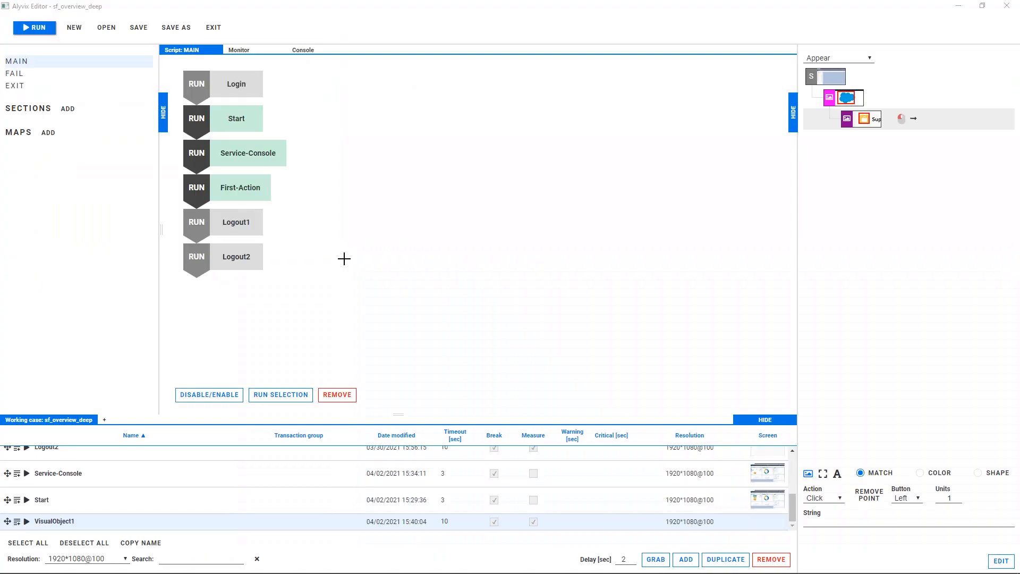
Step: Make the list views component a text component with the Click action and the regex .*all.*open.*cases.*
click(837, 473)
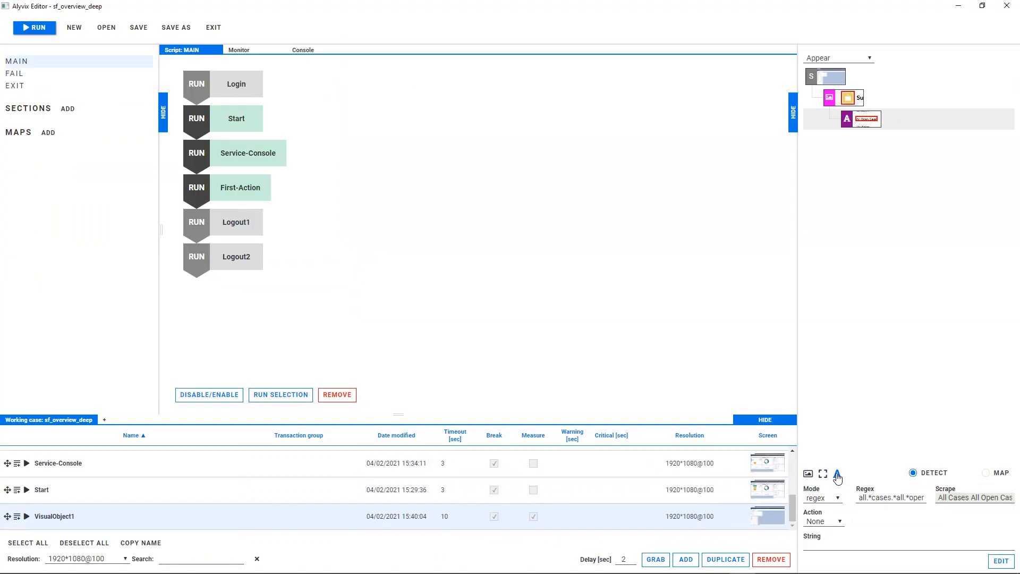
click(826, 521)
click(821, 485)
click(917, 497)
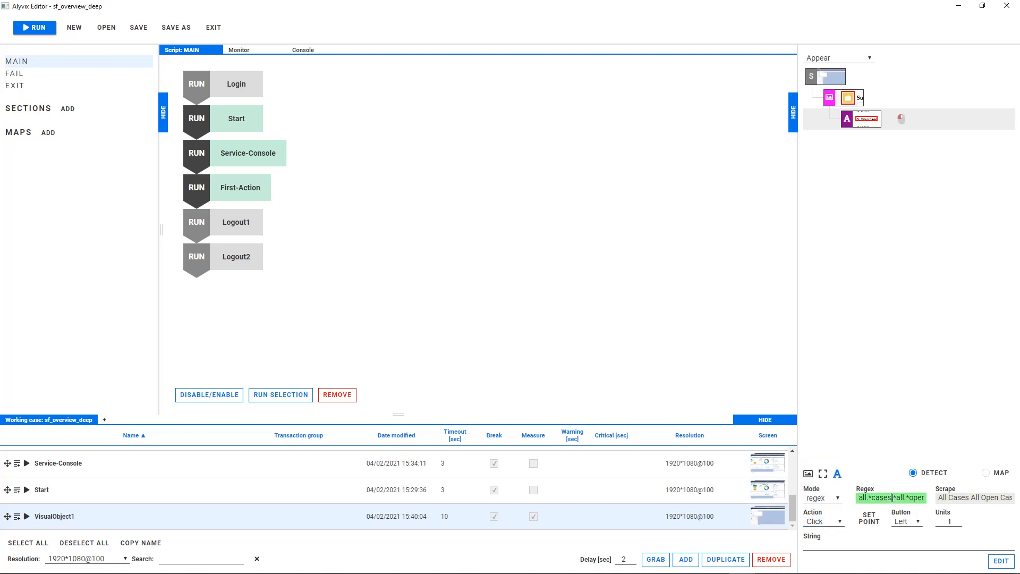
triple_click(923, 498)
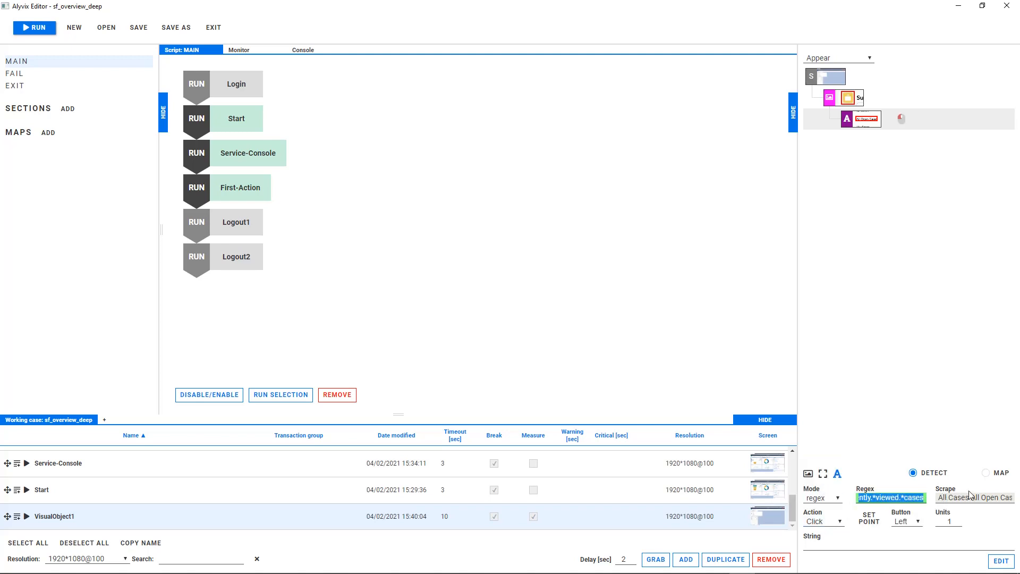
key(End)
key(BackSpace)
Step: Rename VisualObject1 as List-Views with a 3-second timeout and measuring disabled, and insert it after First-Action in the MAIN script
double_click(40, 516)
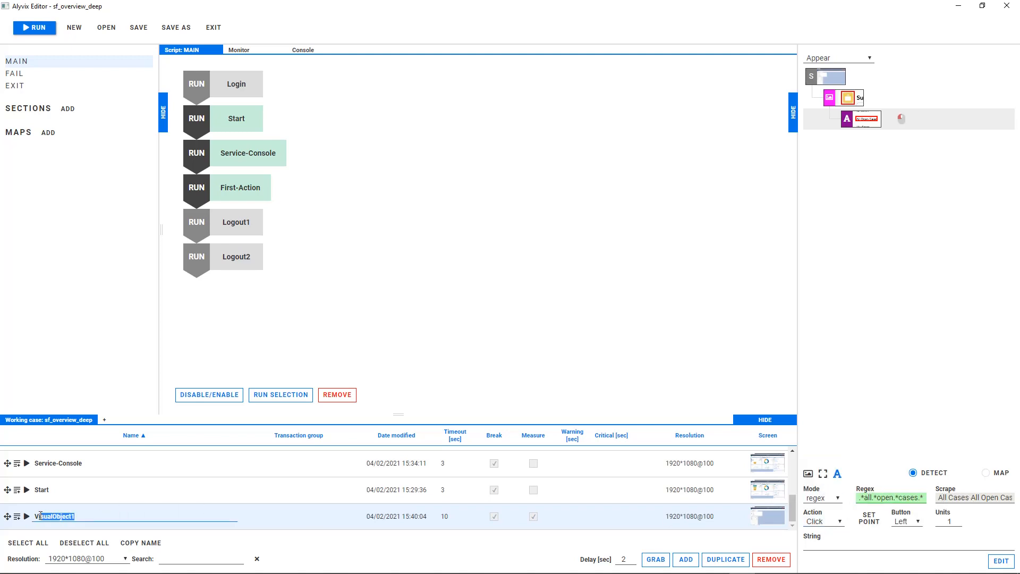
text(List-Views)
key(Tab)
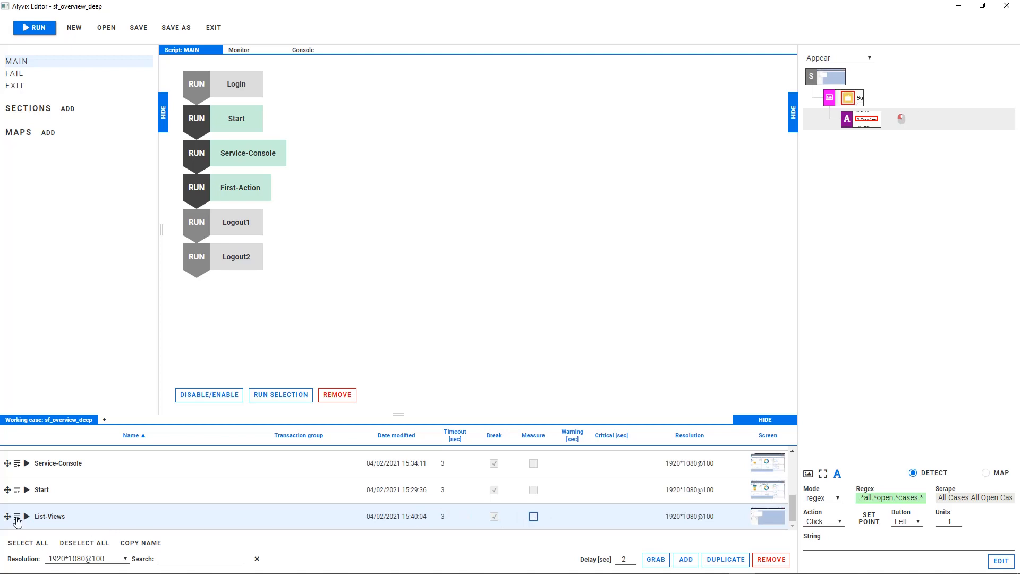
drag(6, 516, 238, 220)
Step: Run List-Views alone and add a visual object marking the All Open Cases icon and the Case Number heading
click(27, 517)
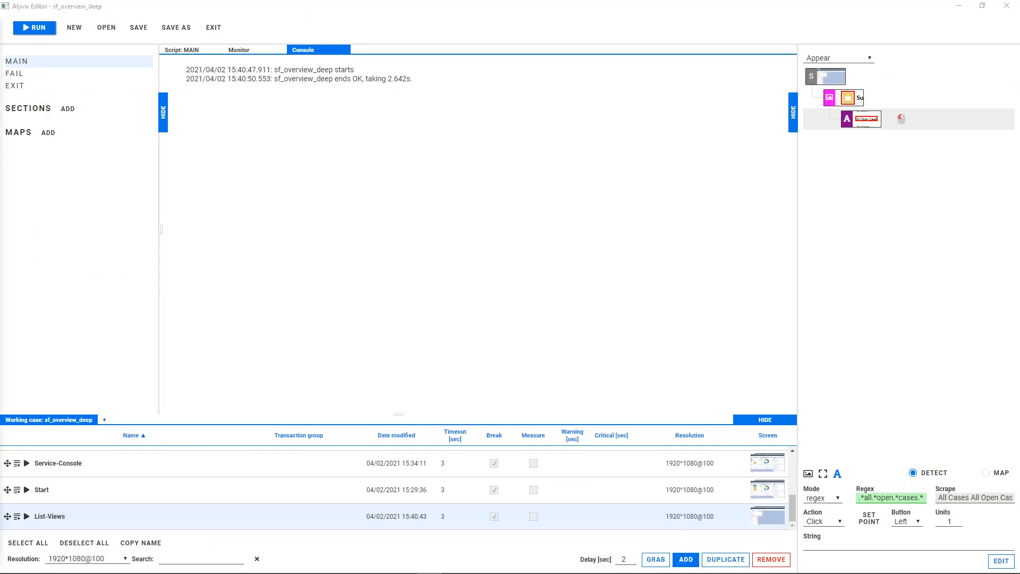
click(685, 561)
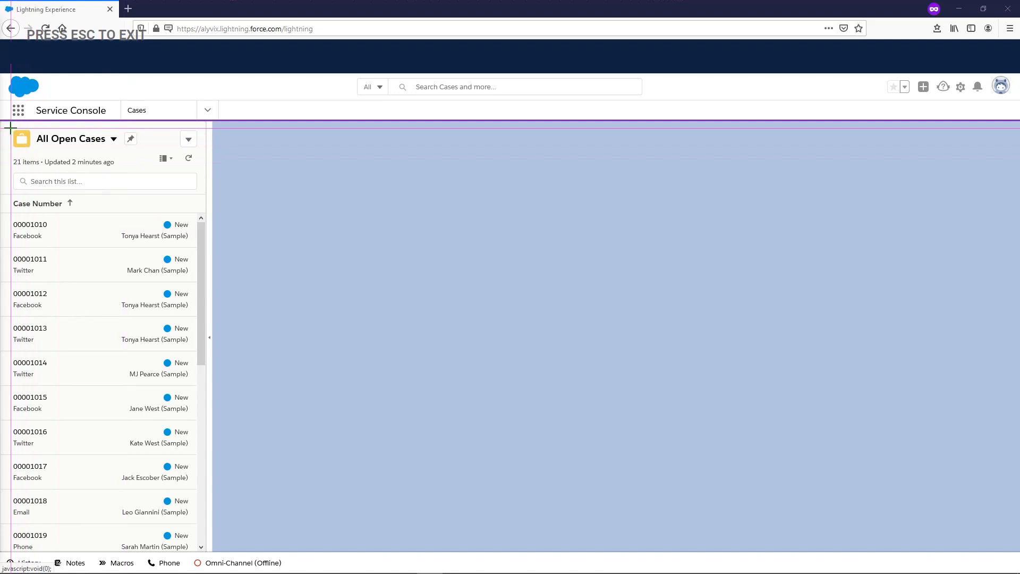
drag(10, 128, 34, 150)
drag(11, 198, 63, 209)
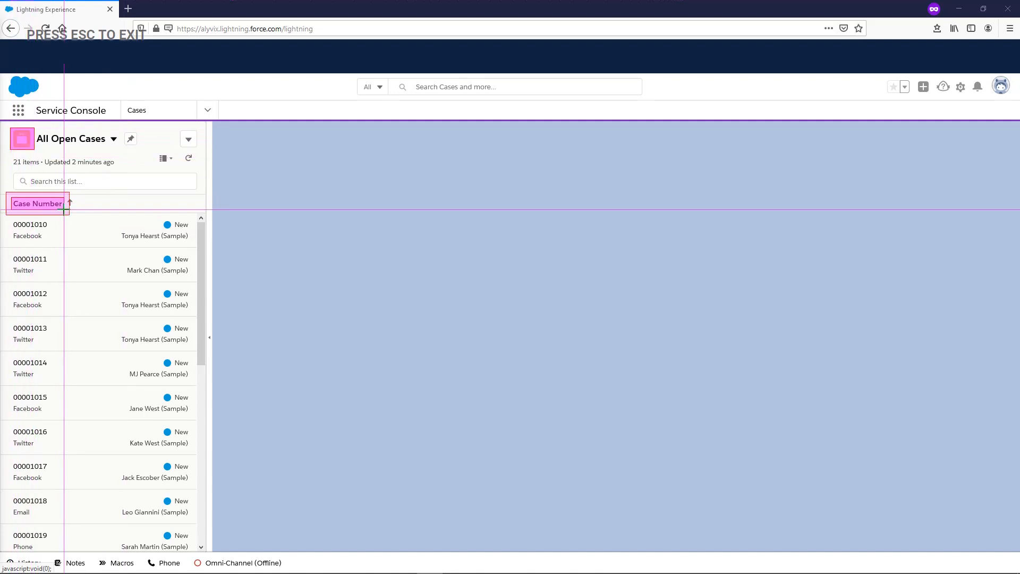
key(Escape)
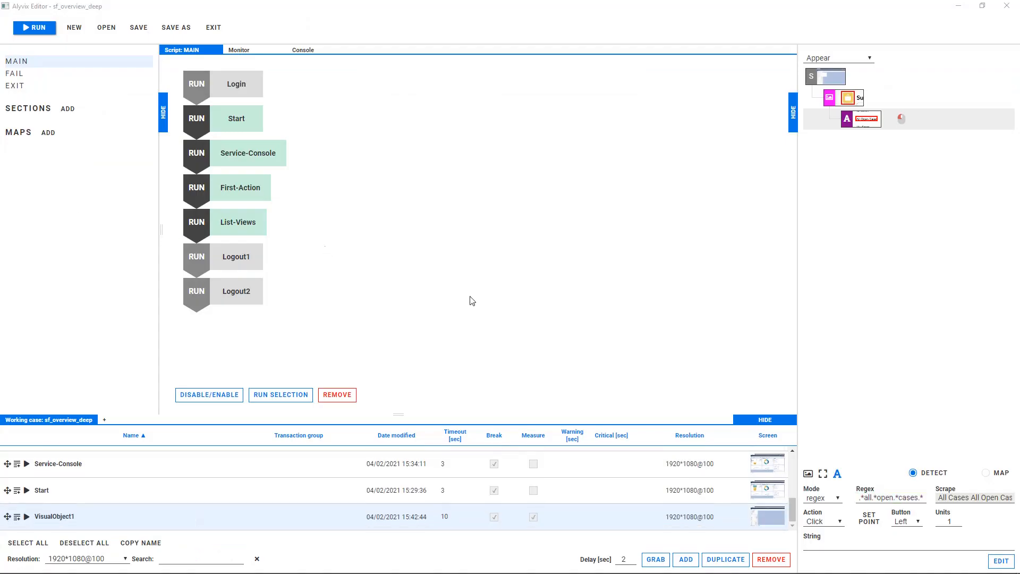
Step: Assign the Click action to the Case Number component and place its click point on the third case in the list
click(832, 498)
click(825, 525)
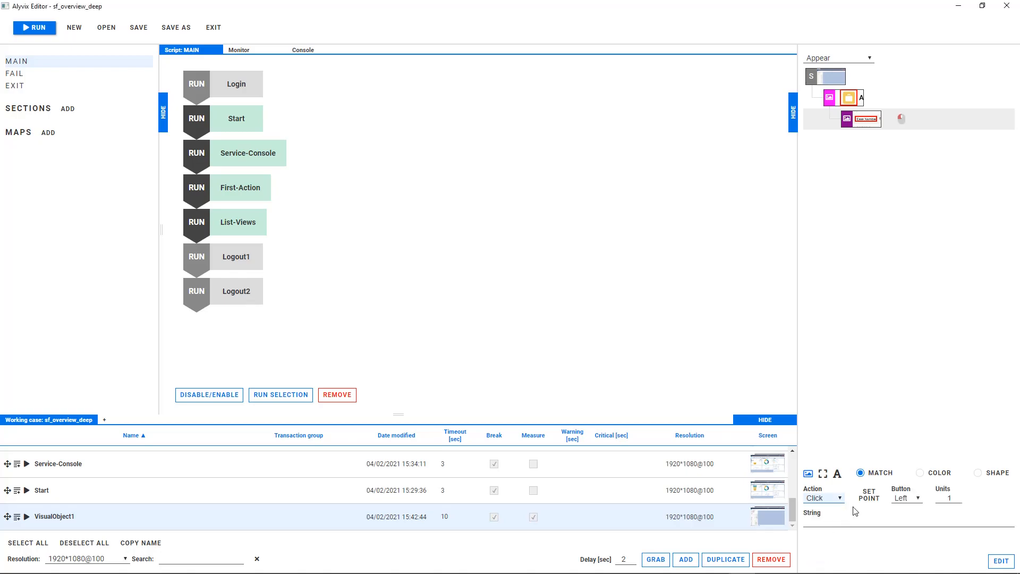
click(868, 492)
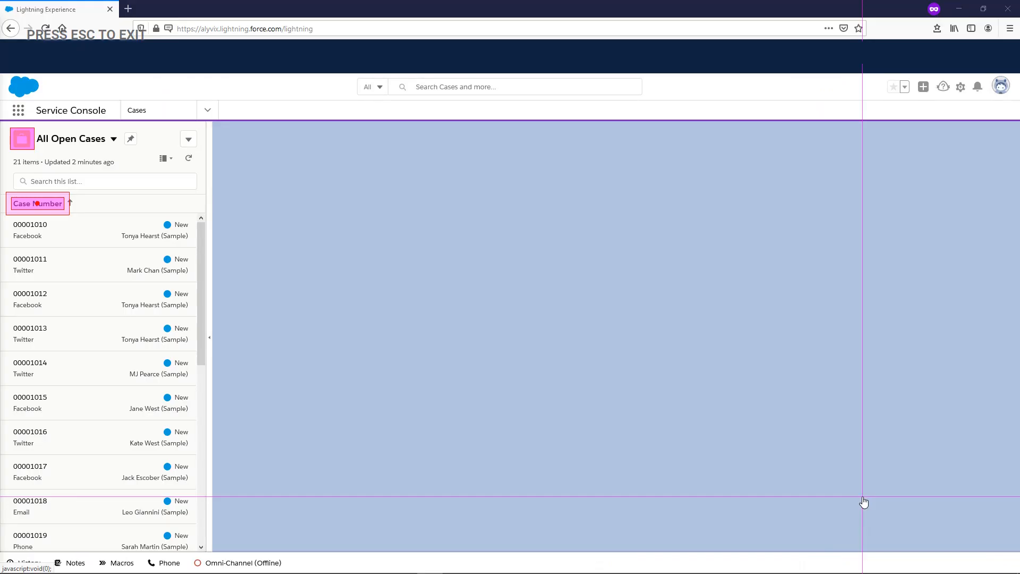
click(46, 299)
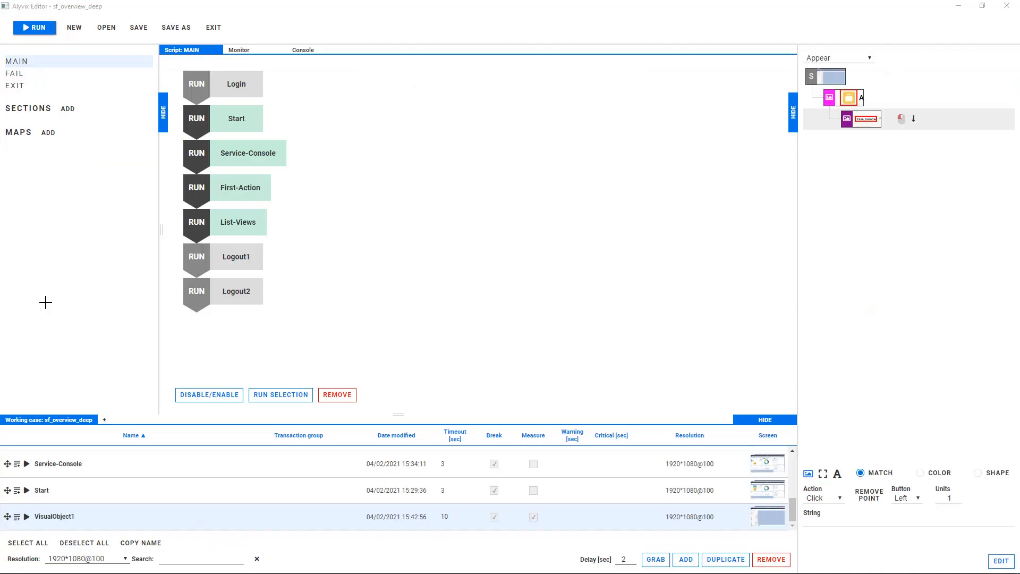
Step: Rename VisualObject1 as Pick-Third and insert it after List-Views in the MAIN script
double_click(38, 516)
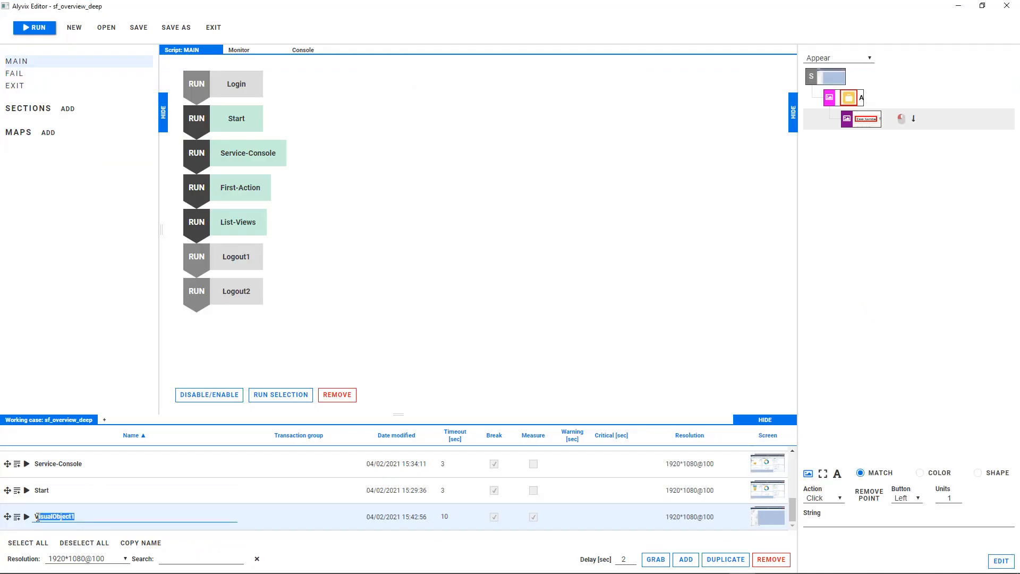
text(Pick-Third)
drag(16, 520, 202, 257)
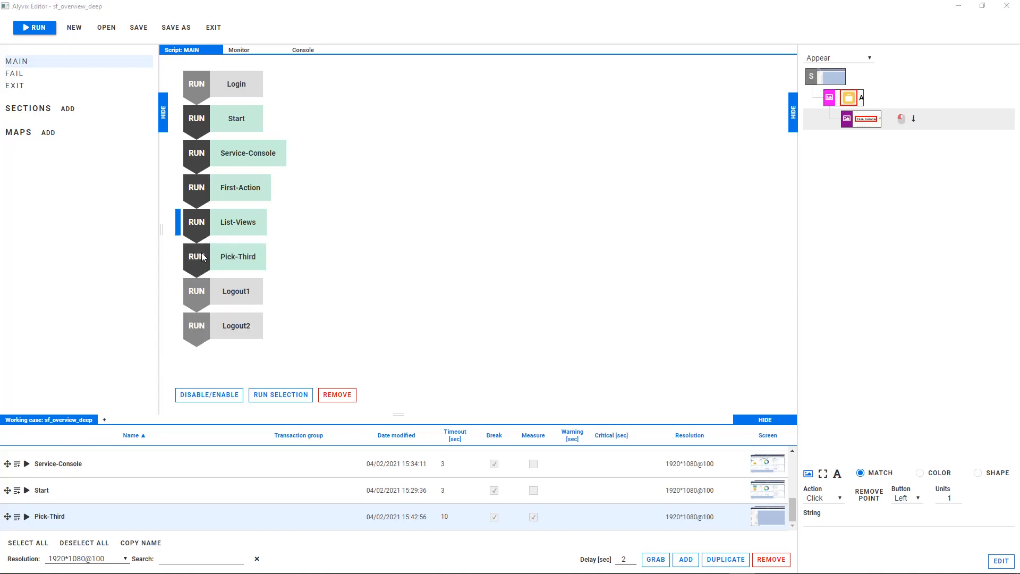
Step: Run Pick-Third alone and add a visual object marking the Case Details icon and title, the Description label and its edit pencil
click(27, 517)
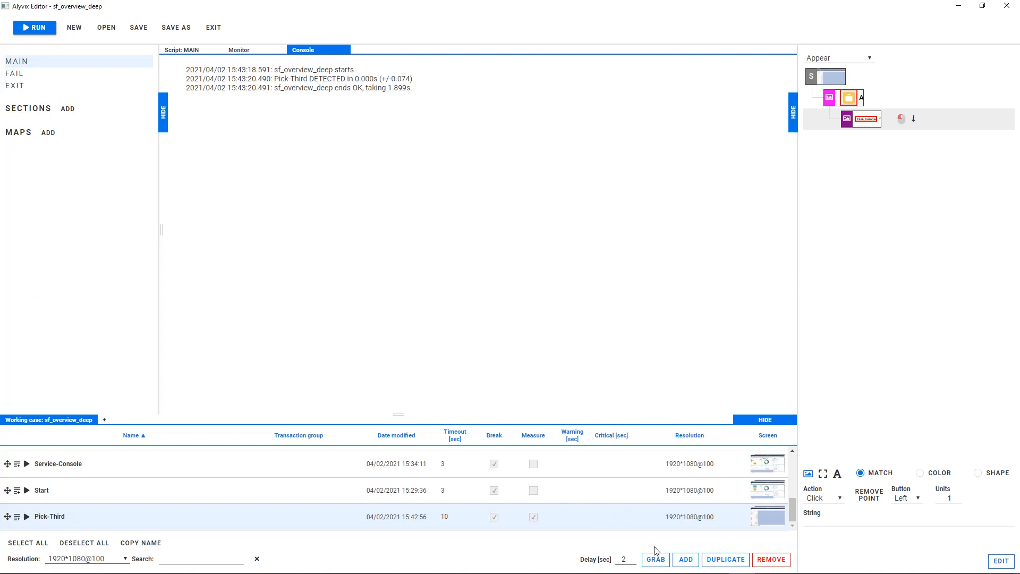
click(686, 559)
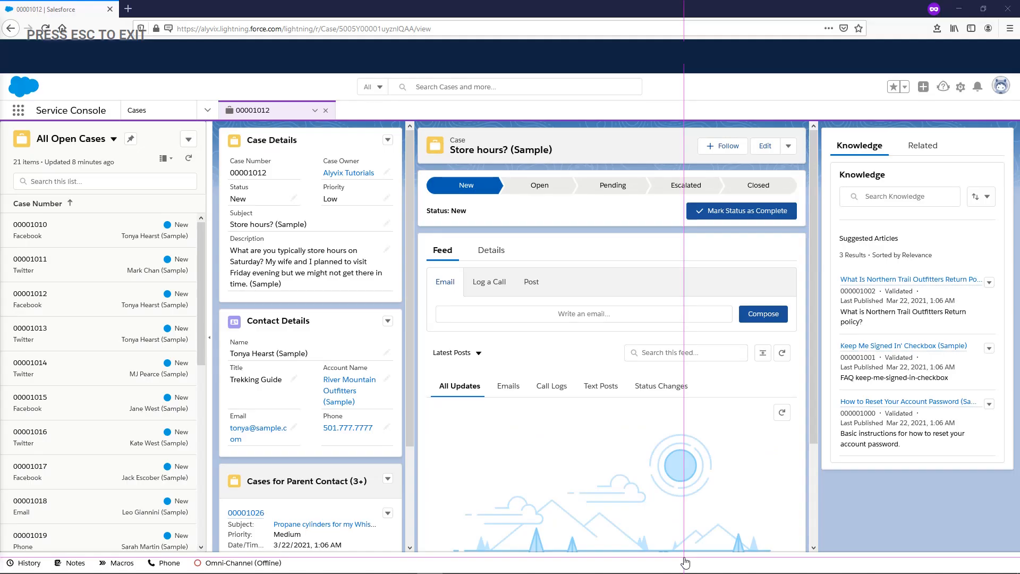
drag(225, 130, 243, 150)
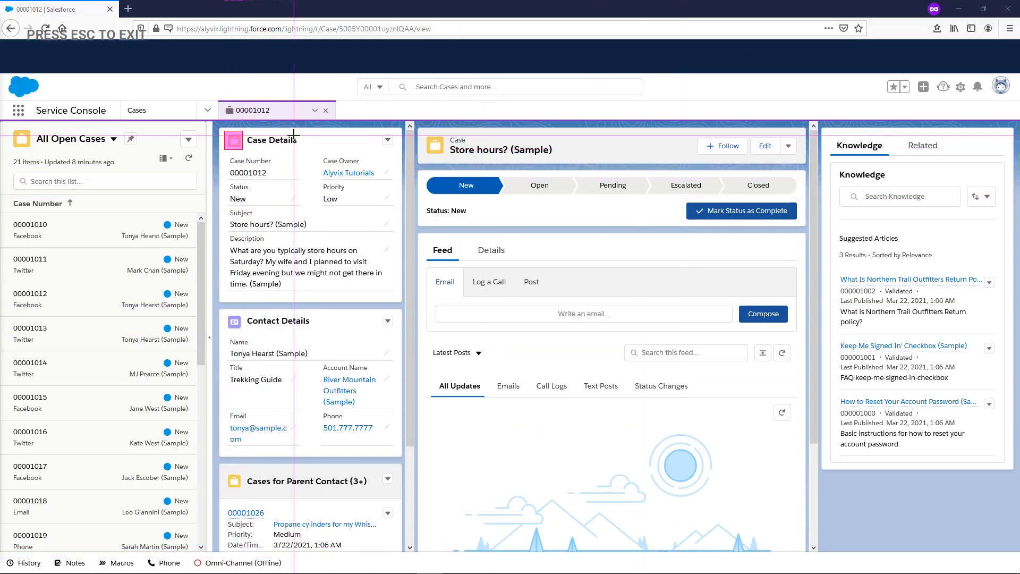
drag(299, 135, 246, 145)
drag(224, 230, 270, 246)
mouse_move(381, 242)
mouse_down()
mouse_move(394, 255)
mouse_move(326, 242)
mouse_move(438, 245)
mouse_up()
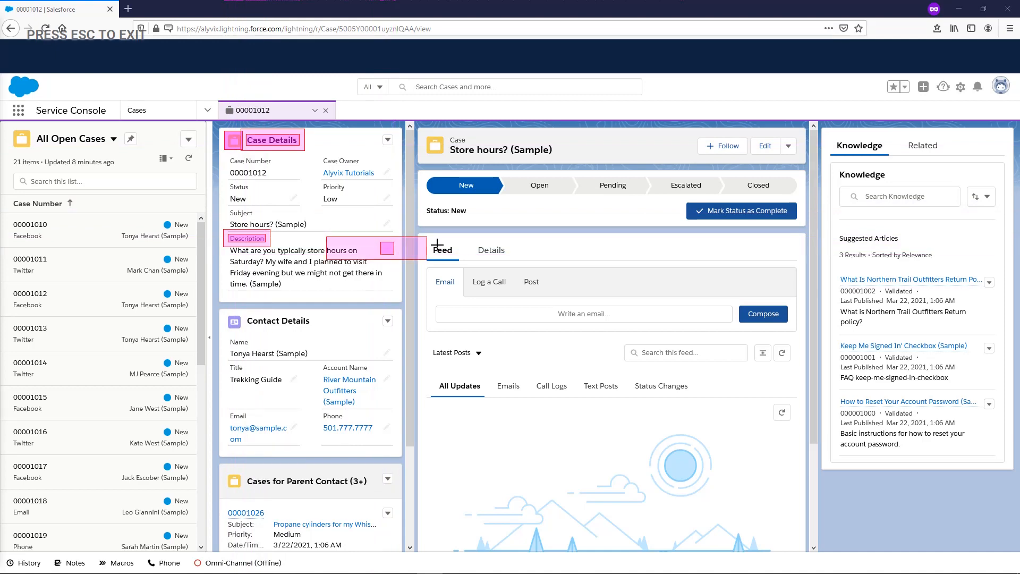
key(Escape)
Step: Assign the Click action to the edit pencil component and rename the new visual object as First-Check
click(861, 166)
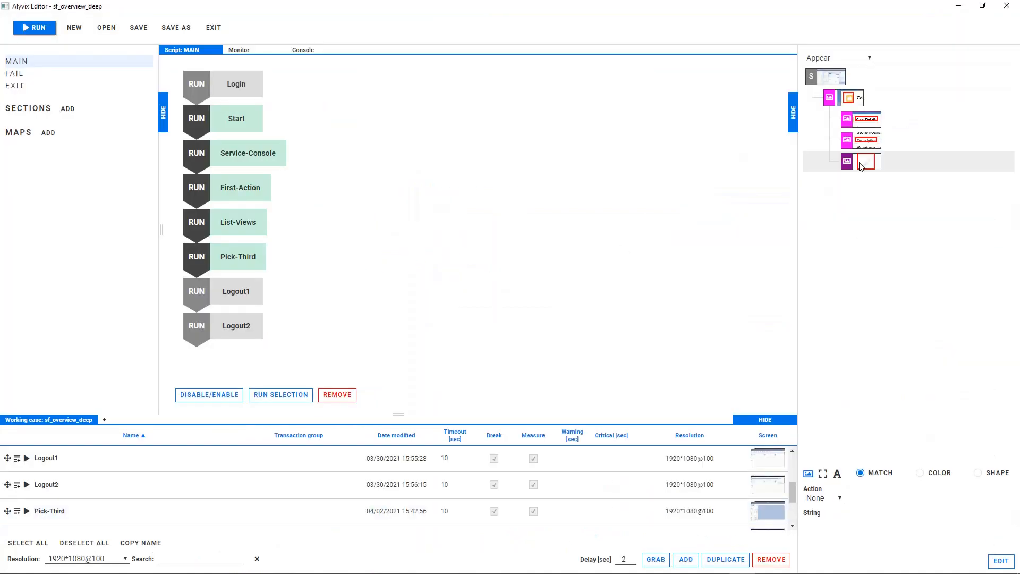
click(834, 500)
click(825, 526)
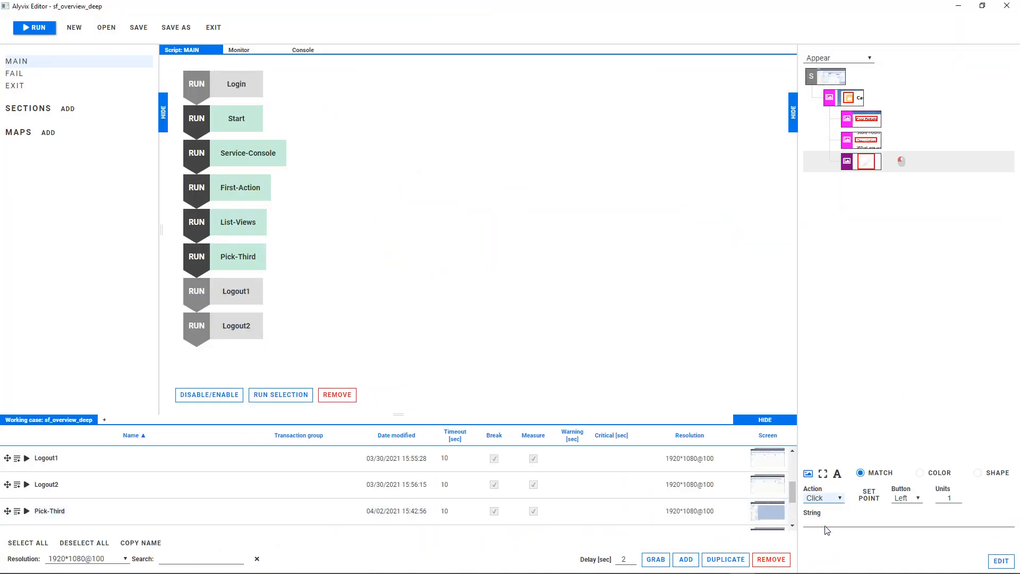
text(First-Check)
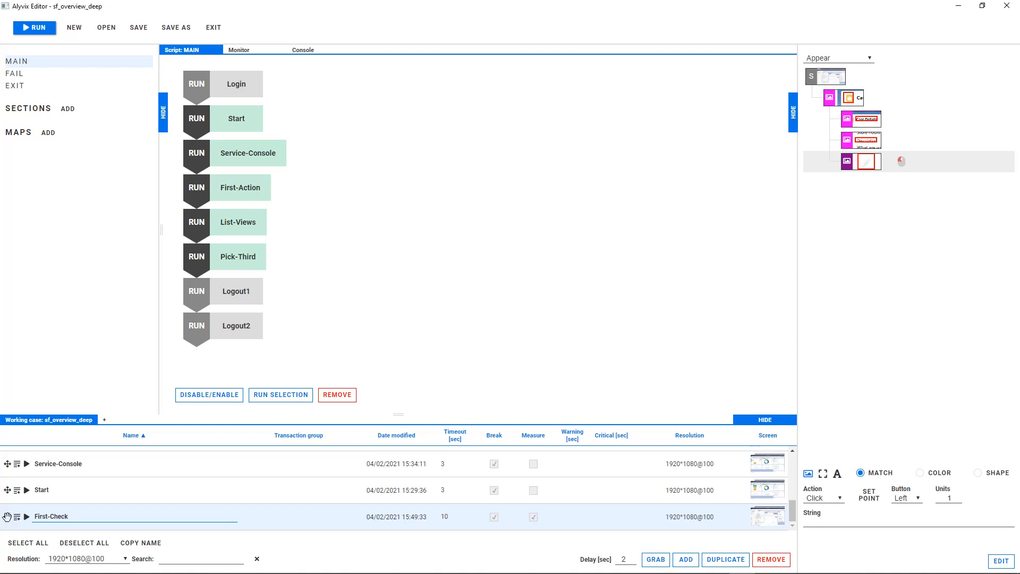
Step: Insert First-Check after Pick-Third in the MAIN script and run that object alone
drag(7, 516, 236, 292)
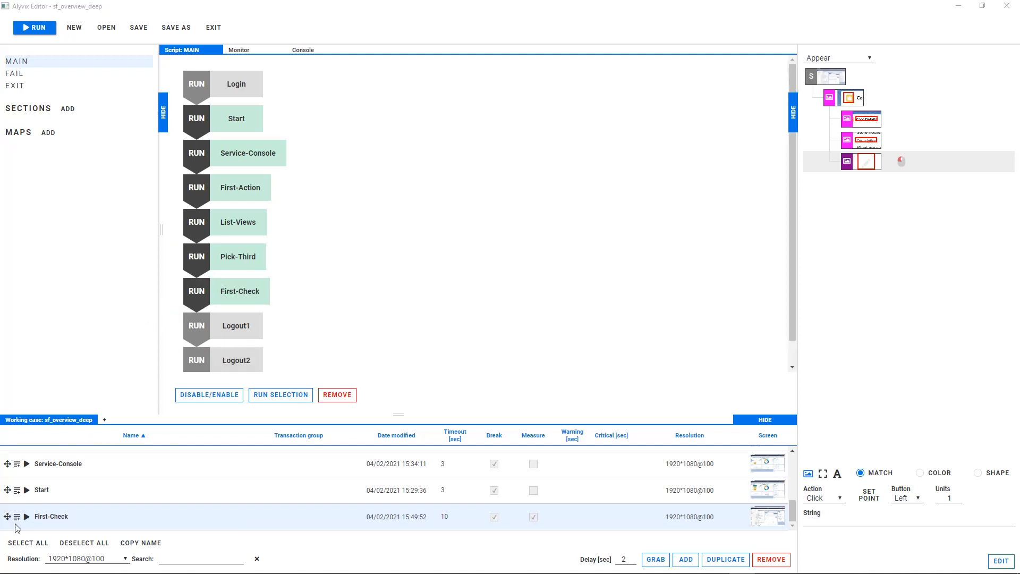
click(26, 517)
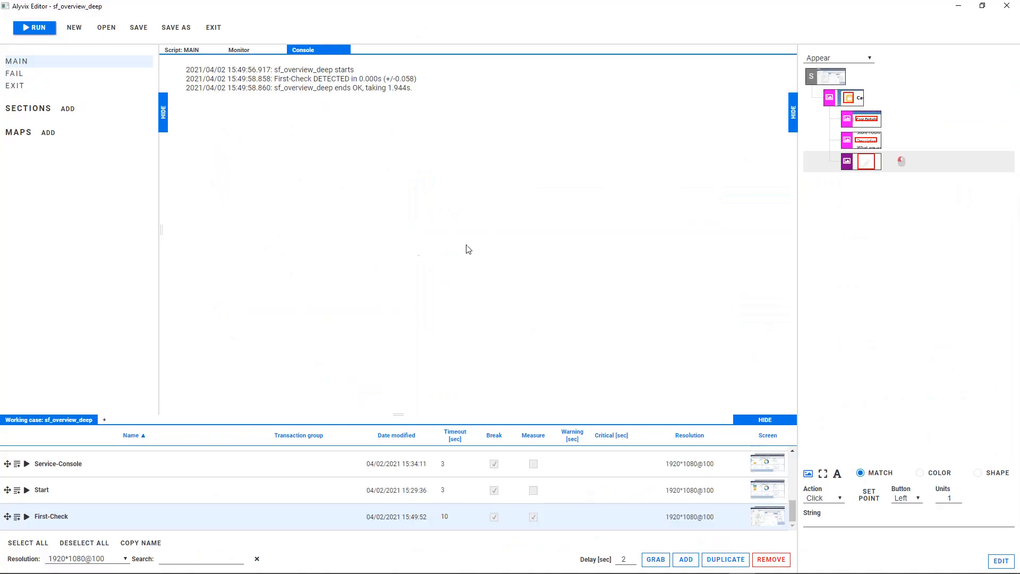
Step: Add a visual object marking the Cancel and Save buttons as one group and the New and Pending statuses as a second group
click(683, 560)
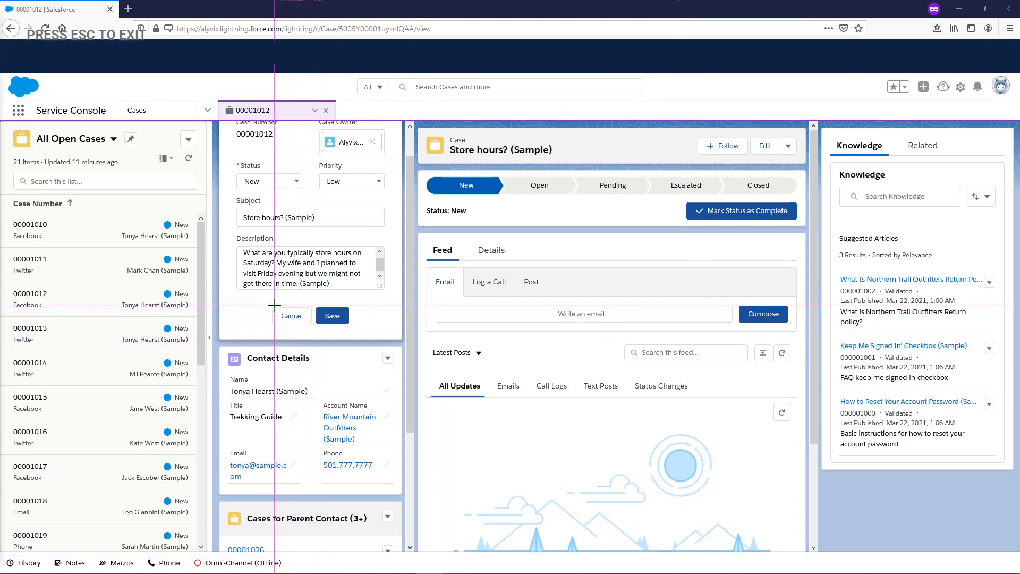
drag(269, 306, 352, 327)
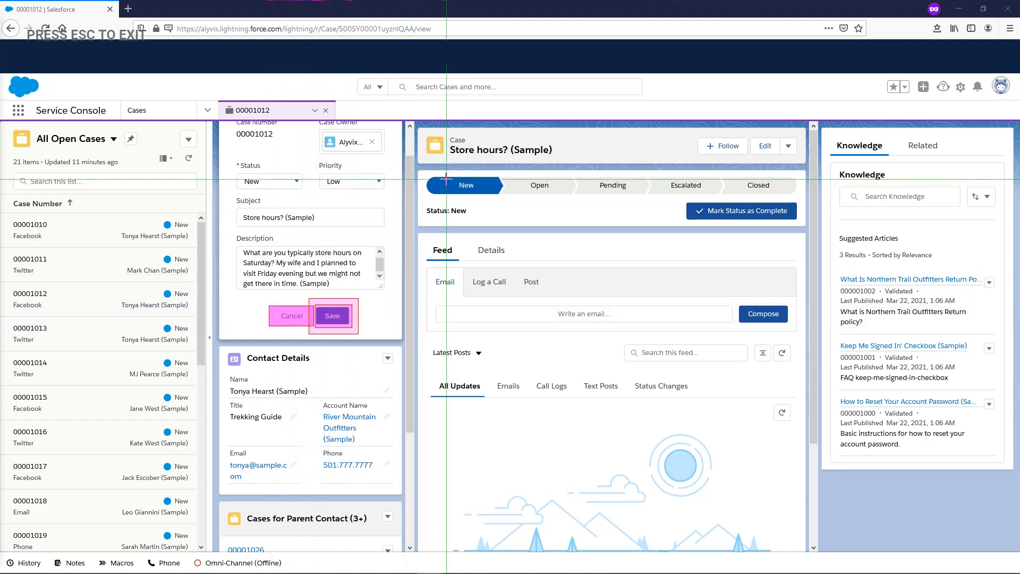
drag(446, 181, 484, 190)
mouse_move(595, 180)
mouse_down()
mouse_move(630, 191)
mouse_move(548, 184)
mouse_up()
drag(629, 183, 780, 185)
drag(548, 185, 516, 185)
key(Escape)
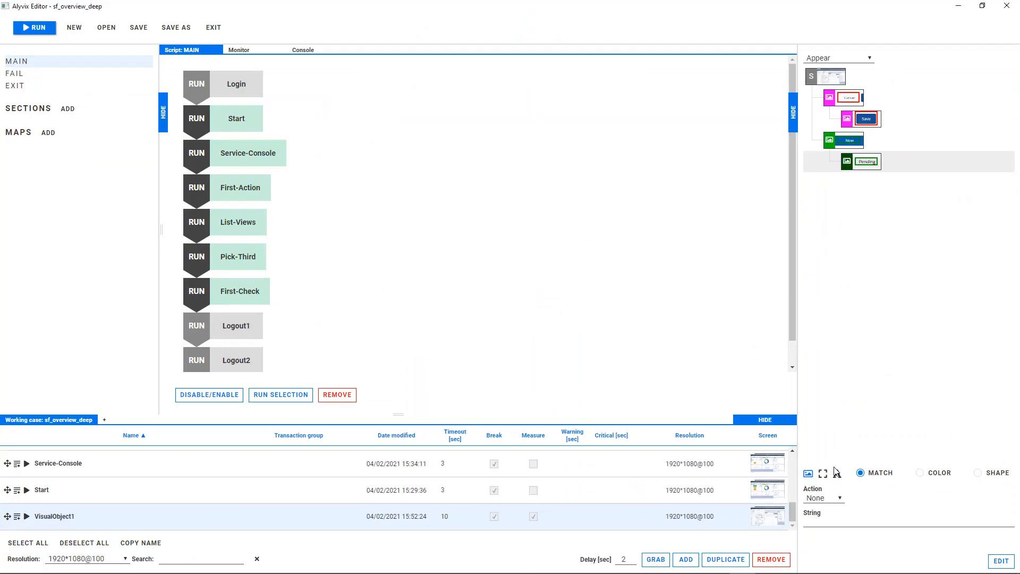
Step: Assign the Click action to the Pending status component and rename VisualObject1 as Second-Check
click(828, 499)
click(827, 528)
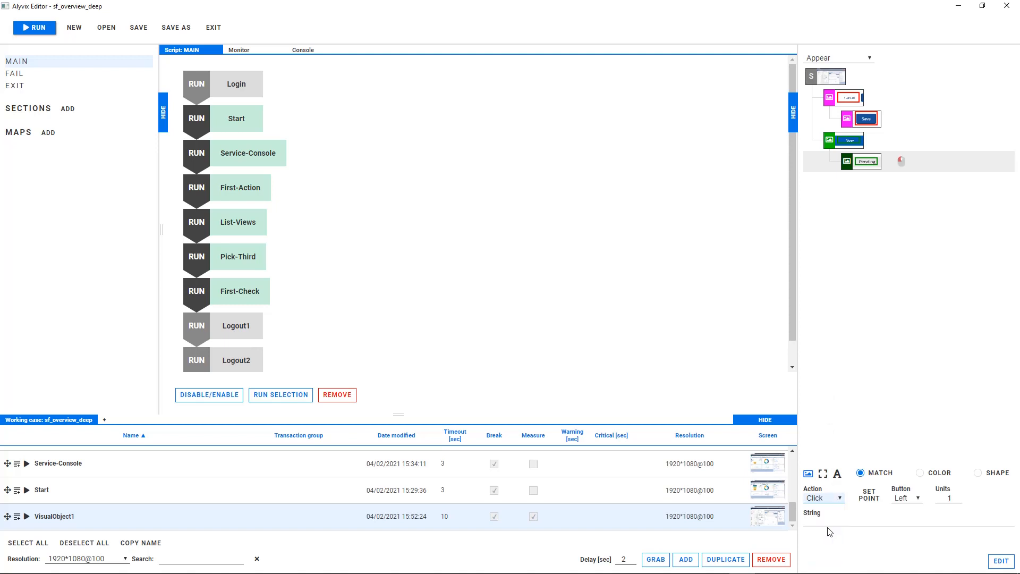
drag(98, 518, 40, 516)
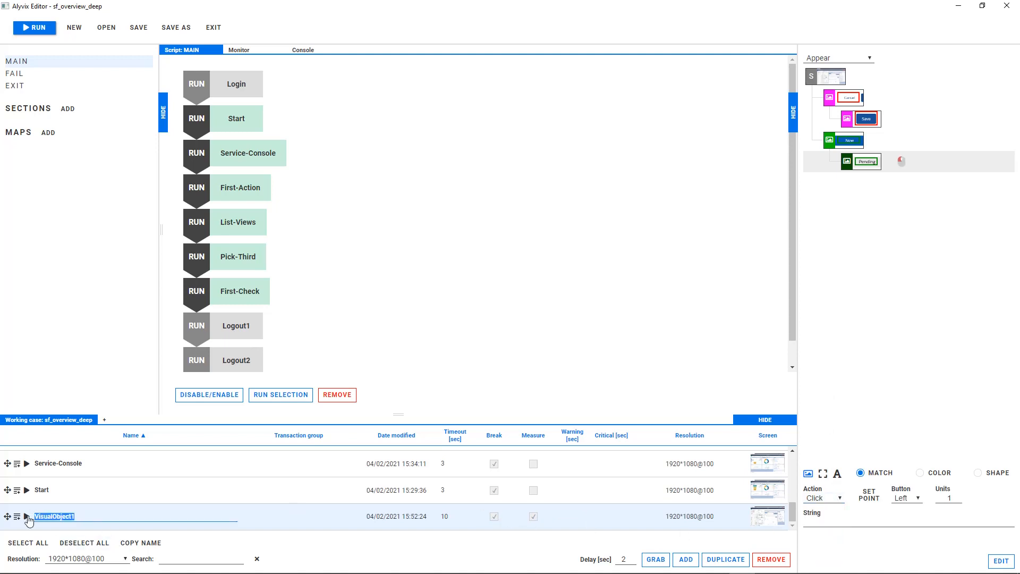
text(Second-Check)
click(449, 517)
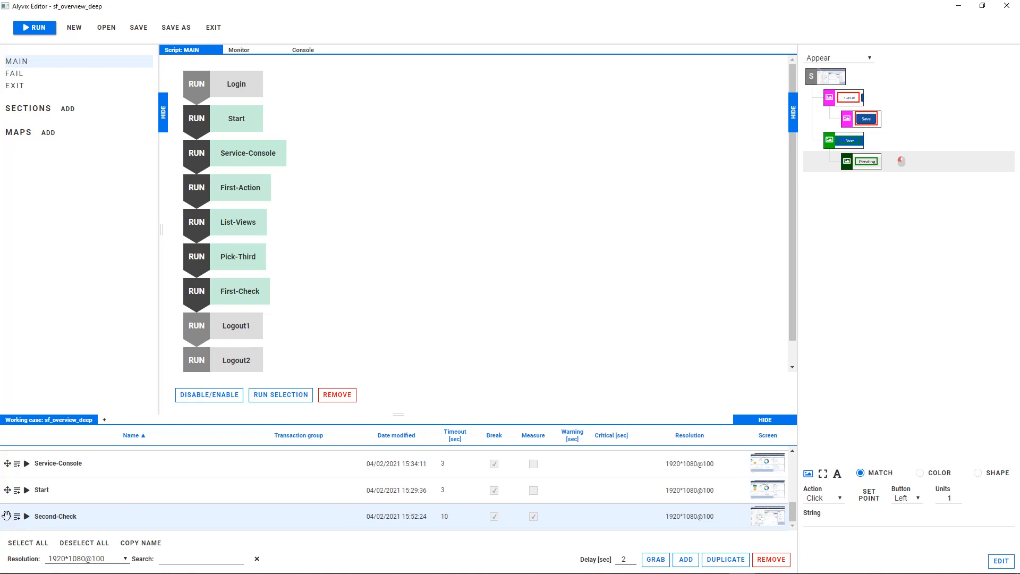
Step: Insert Second-Check after First-Check in the MAIN script and run that object alone
drag(7, 516, 217, 313)
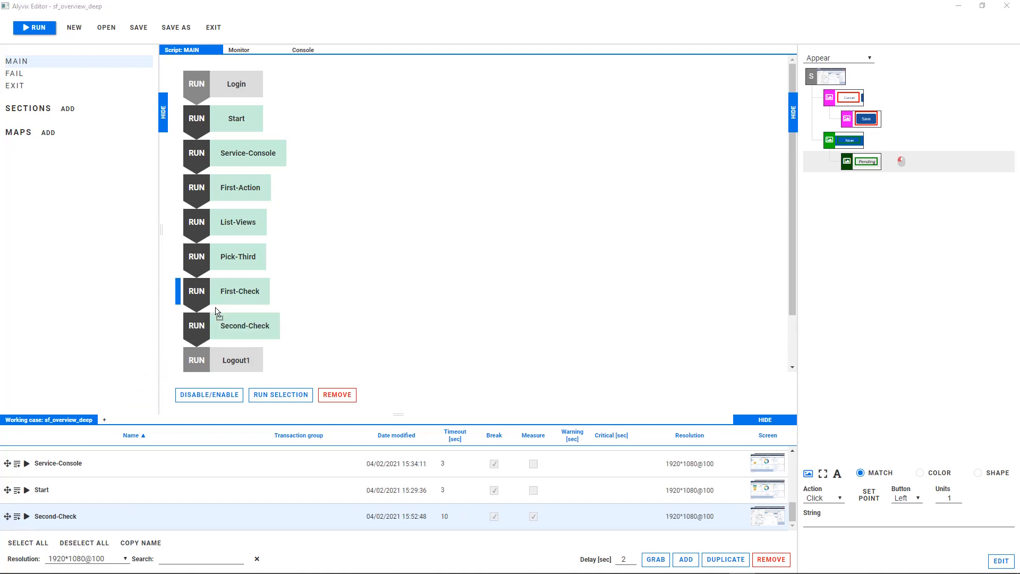
click(25, 518)
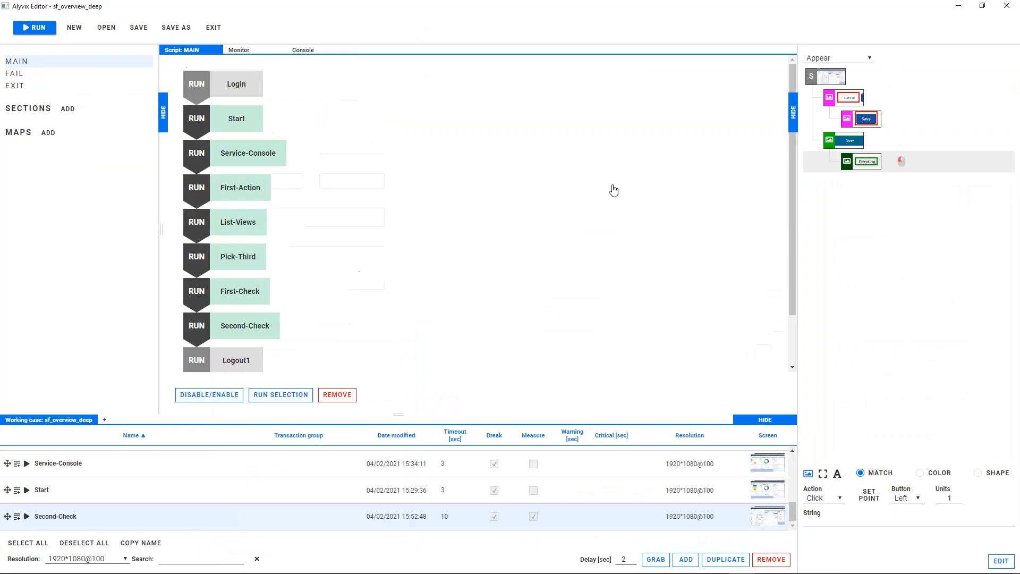
Step: Add a visual object marking the case icon and New and Pending statuses as one group, and the Knowledge tab and search box as a second
click(684, 559)
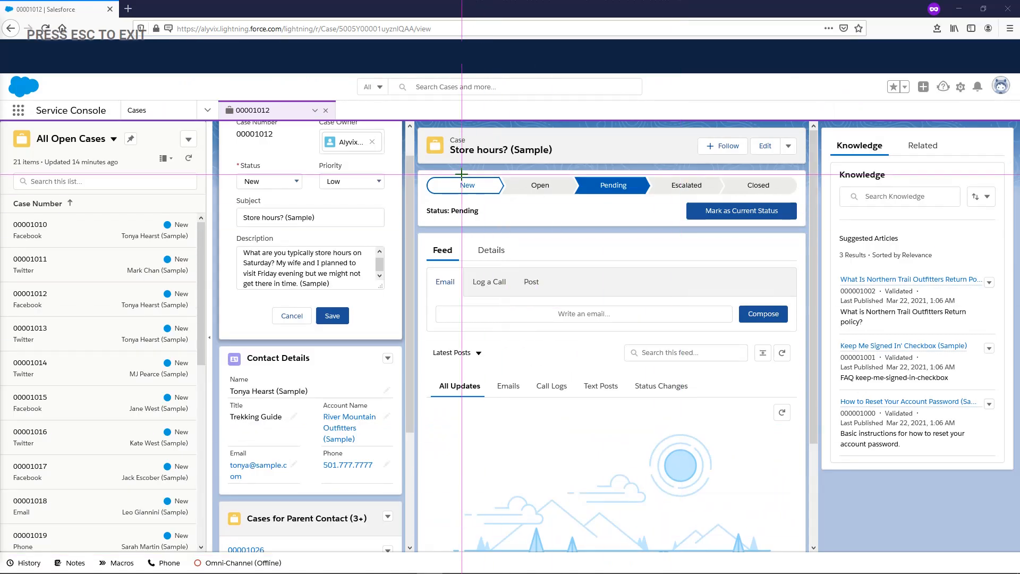
click(444, 147)
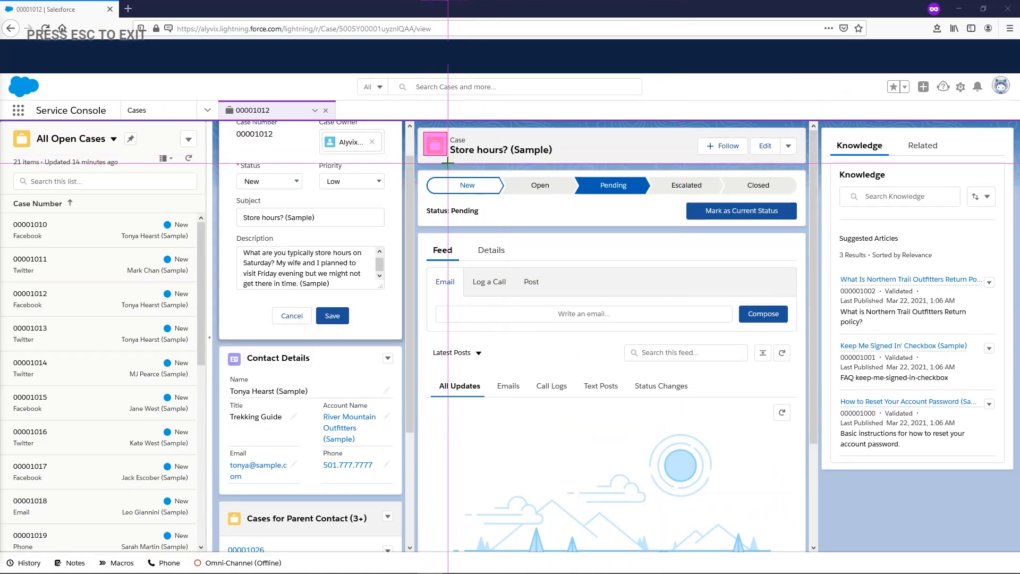
drag(453, 178, 480, 192)
drag(592, 179, 636, 192)
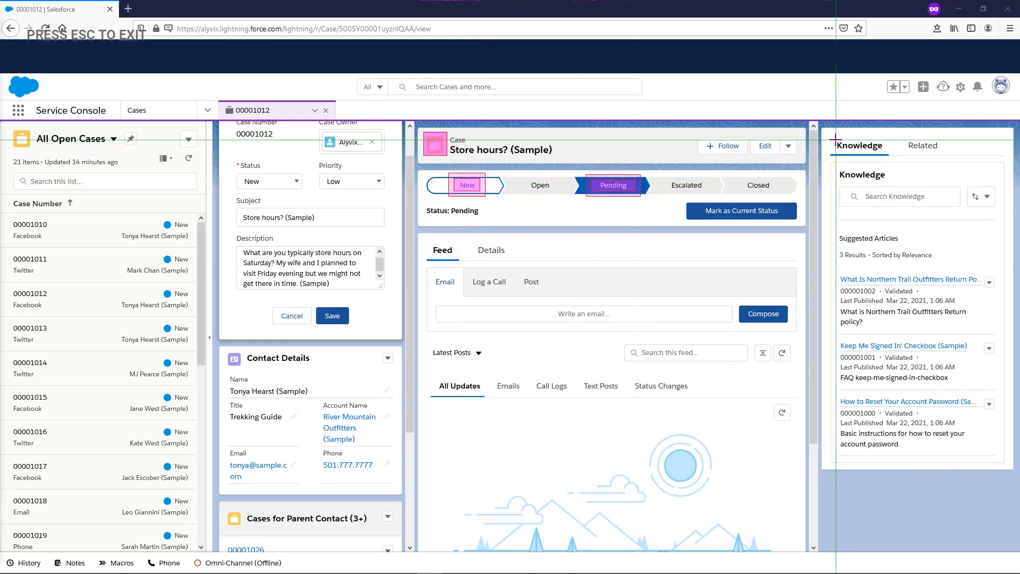
drag(828, 138, 890, 157)
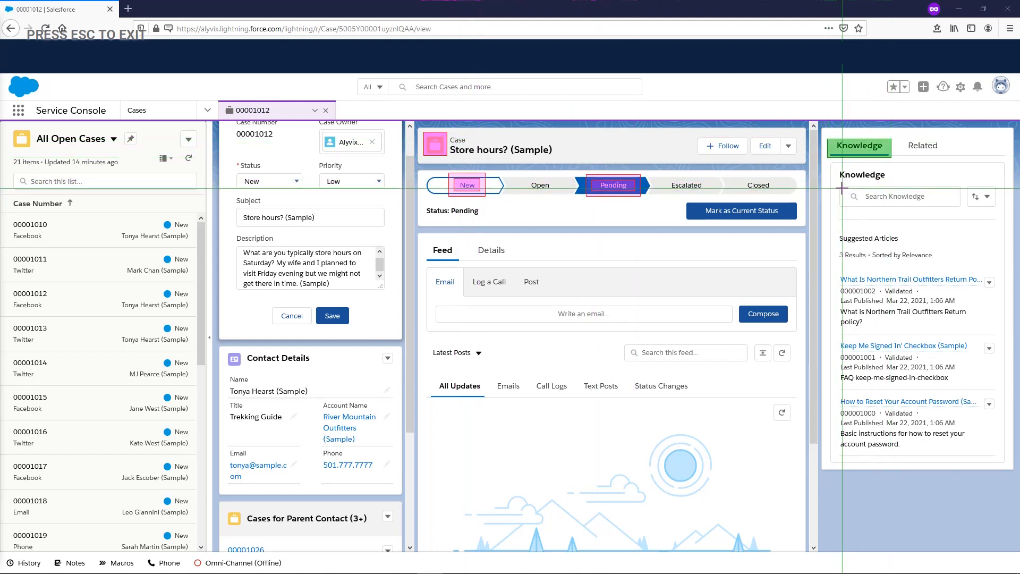
drag(835, 181, 966, 212)
key(Escape)
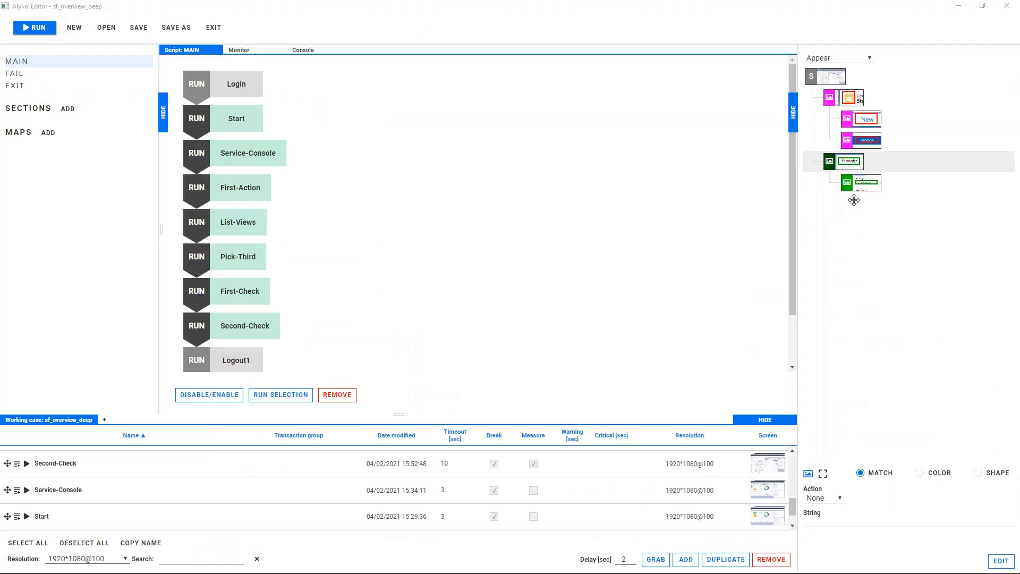
Step: Make the knowledge search box component a Box rectangle with the Click action and the string password{enter}
click(848, 184)
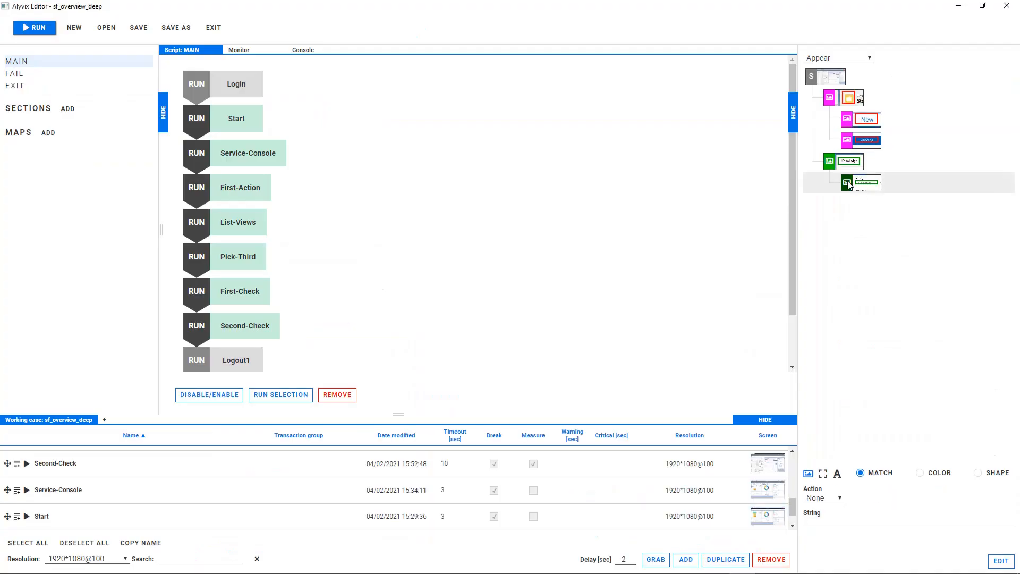
click(824, 475)
click(823, 502)
click(822, 528)
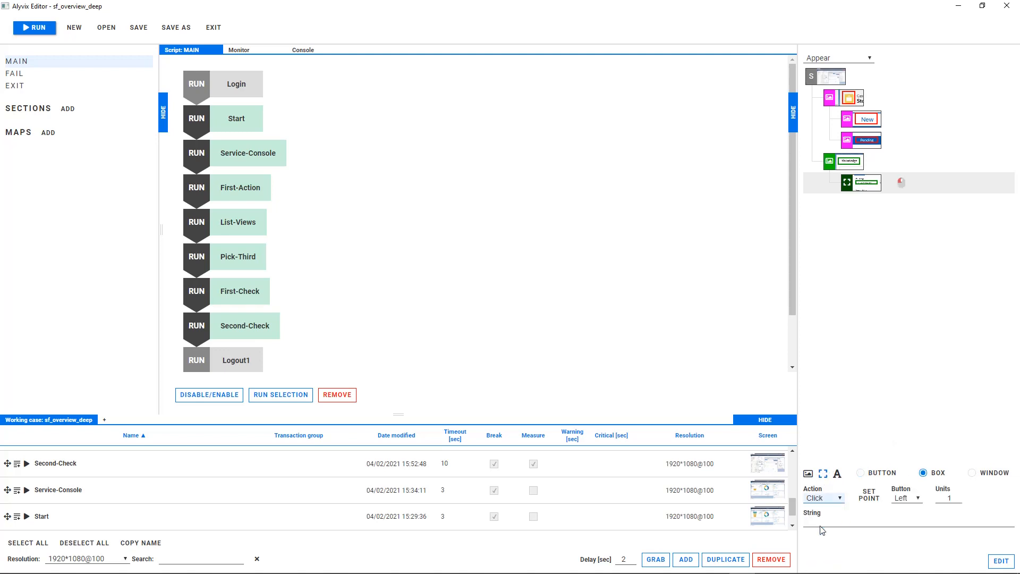
click(824, 521)
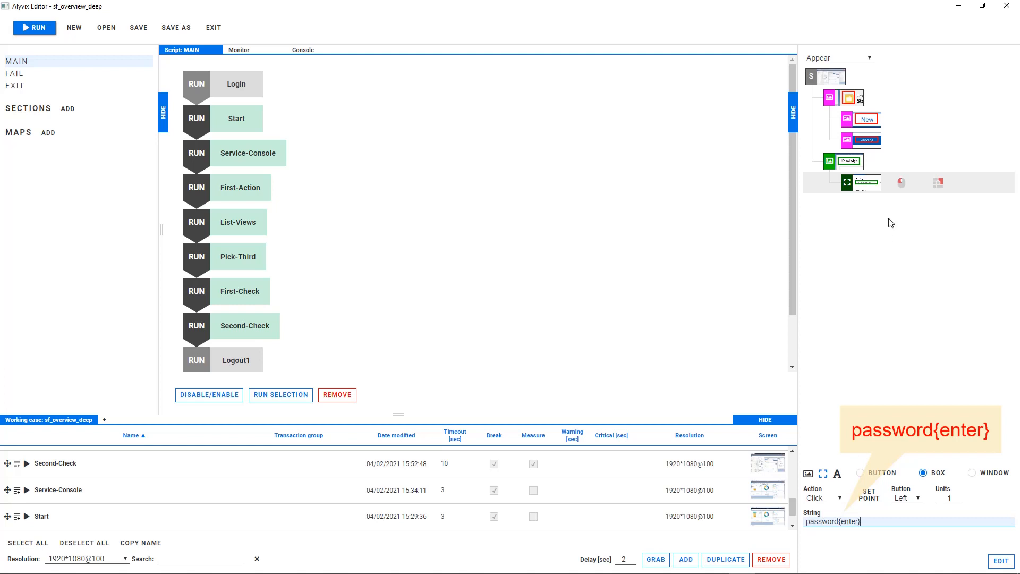
Step: Assign the Click action to the New status component and rename the visual object as Reset-and-Search
click(863, 123)
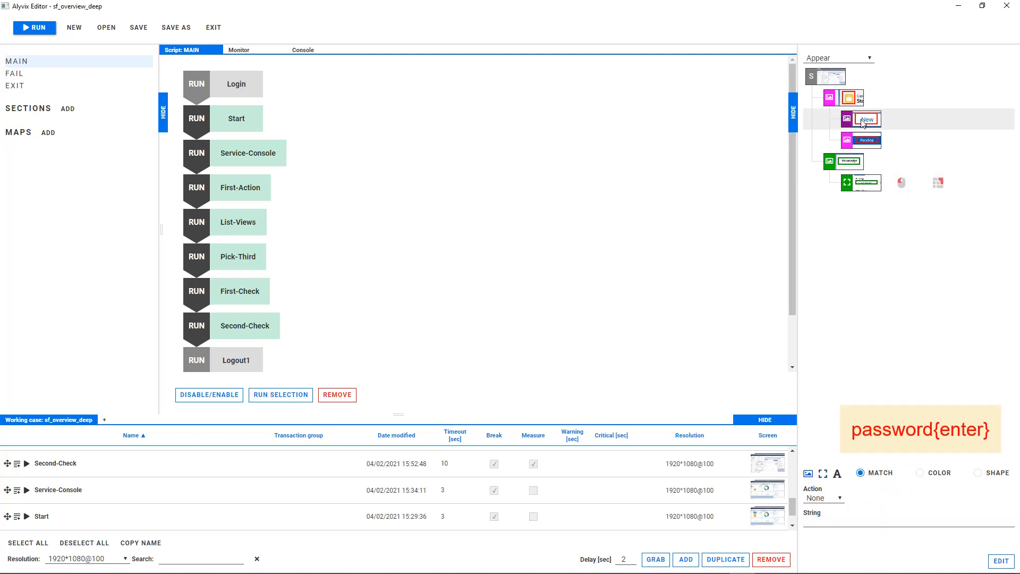
click(825, 498)
click(822, 528)
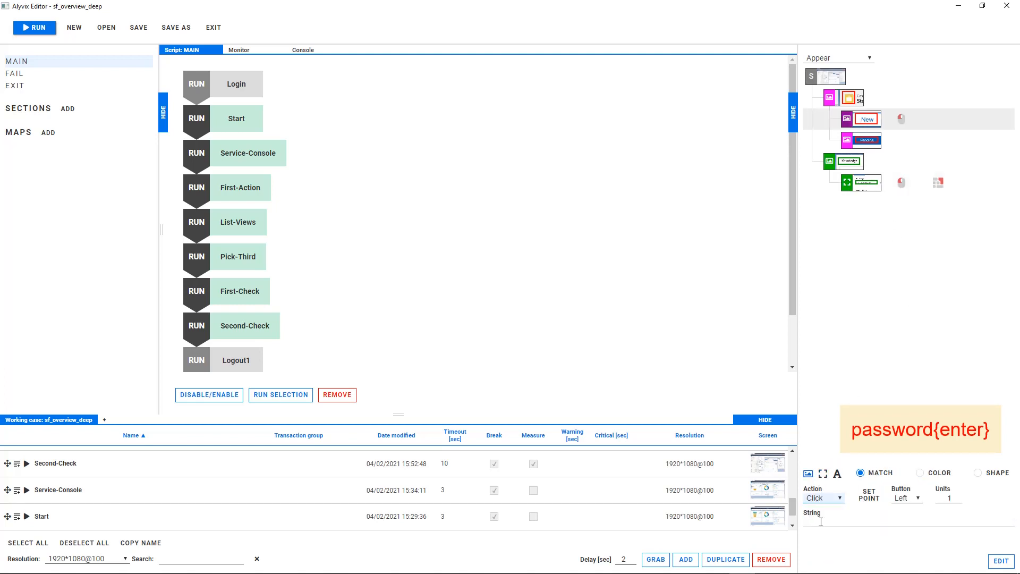
text(Reset-and-Search)
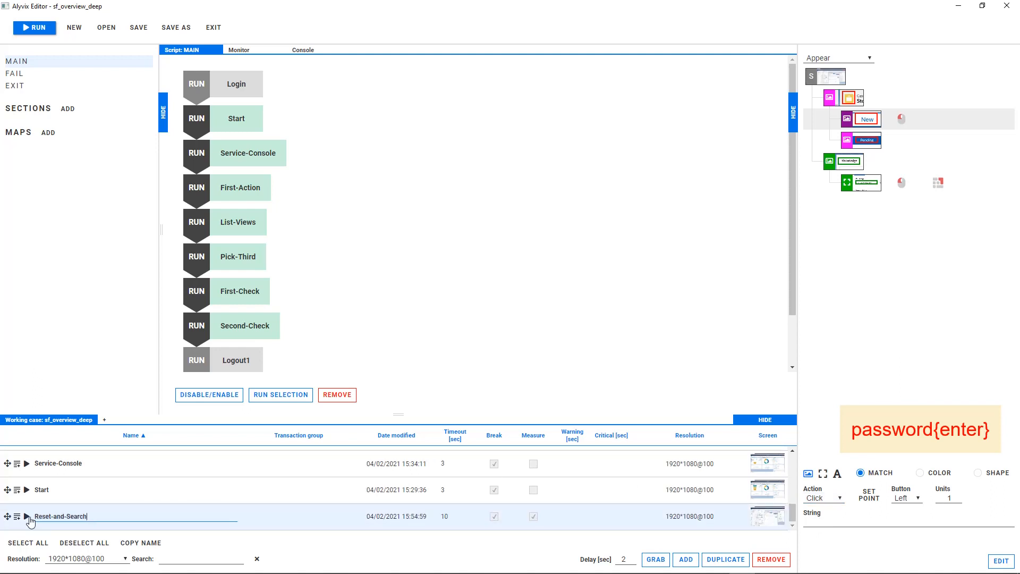
Step: Insert Reset-and-Search after Second-Check in the MAIN script and run that object alone
drag(6, 516, 204, 350)
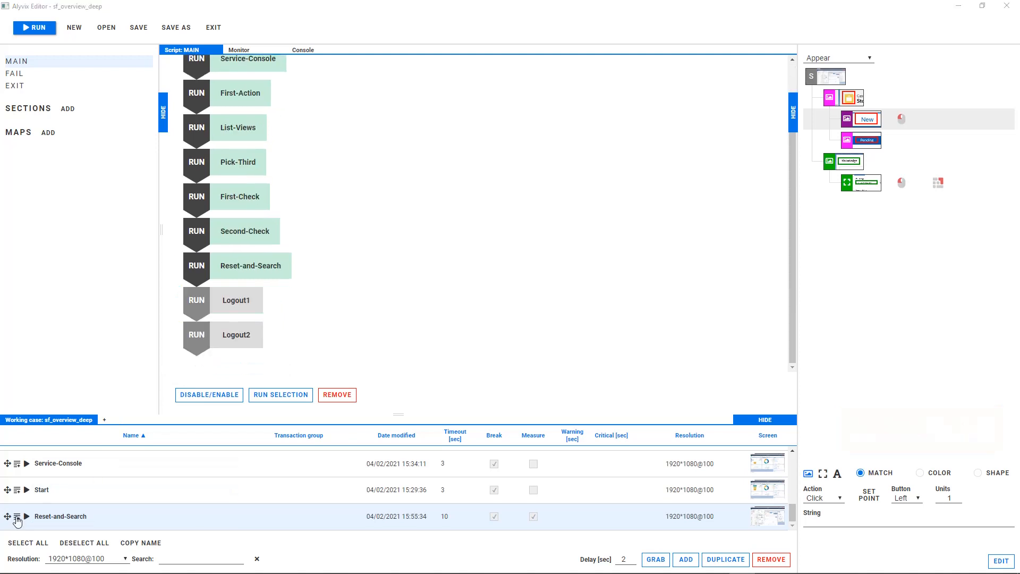
click(26, 517)
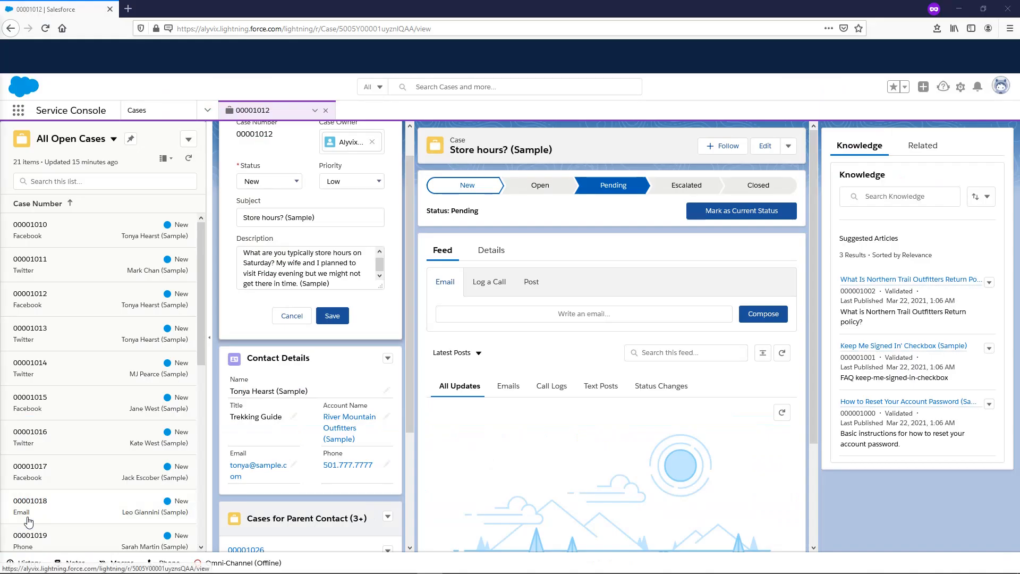
click(902, 197)
text(pa)
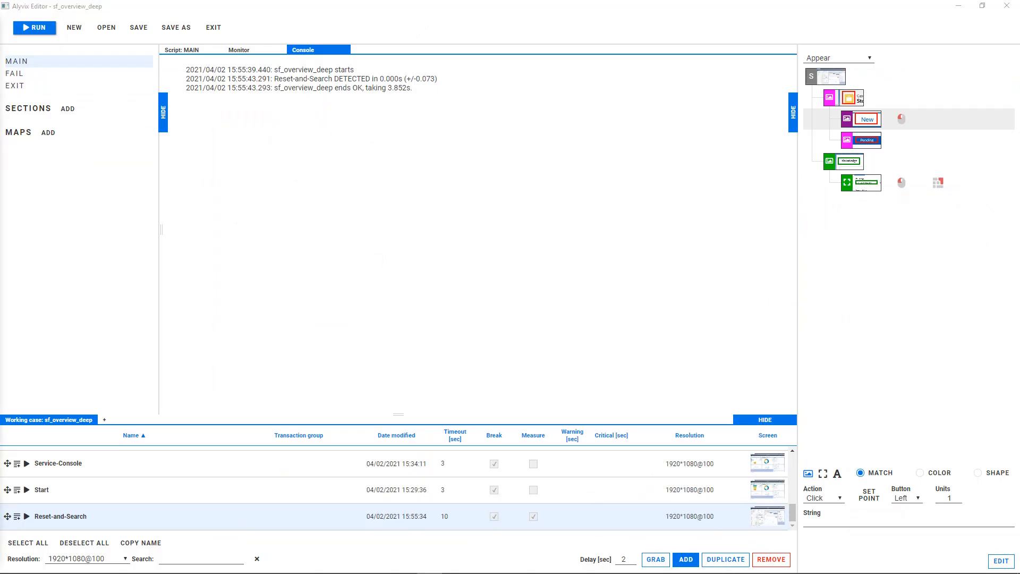
Step: Add a visual object marking the Knowledge tab, the Search Results label and the How to Reset Your Account Password link as one group
click(679, 561)
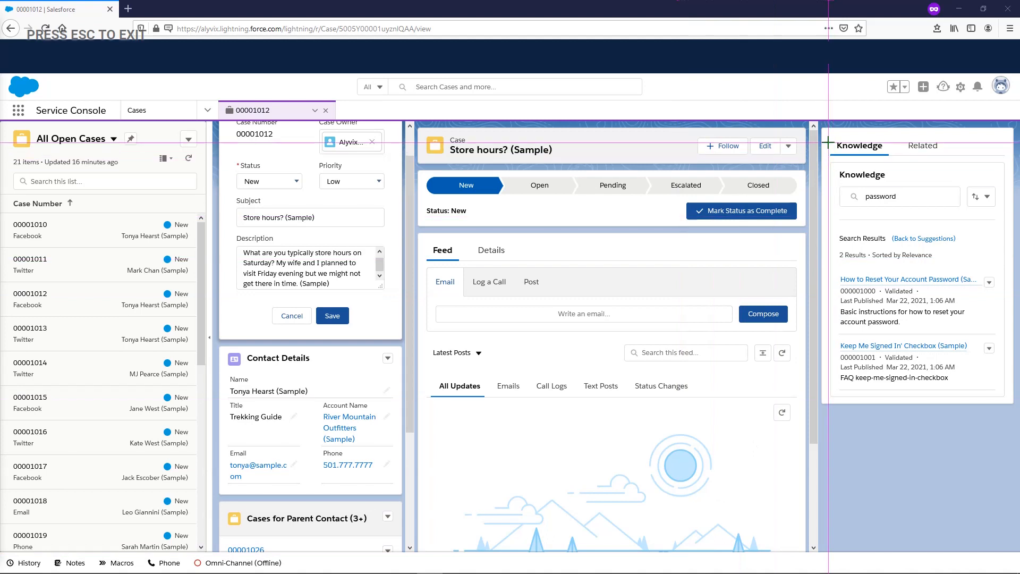
drag(829, 139, 891, 156)
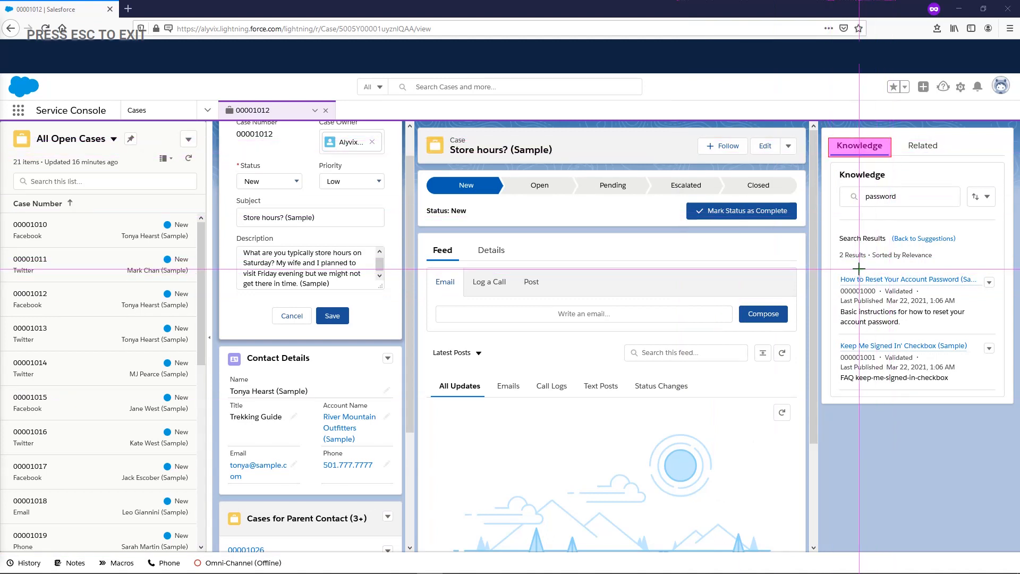
drag(832, 227, 895, 248)
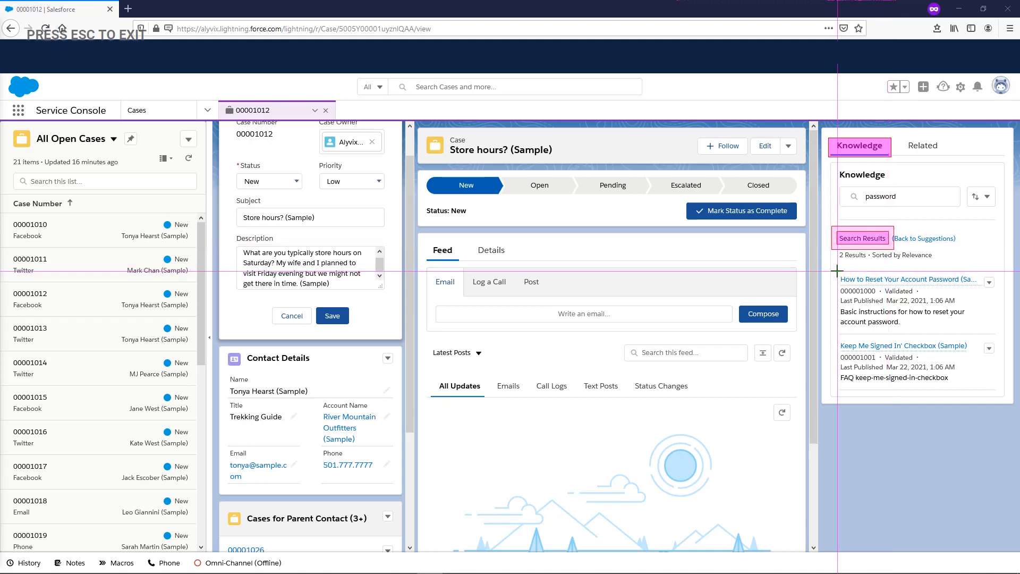
drag(832, 267, 985, 291)
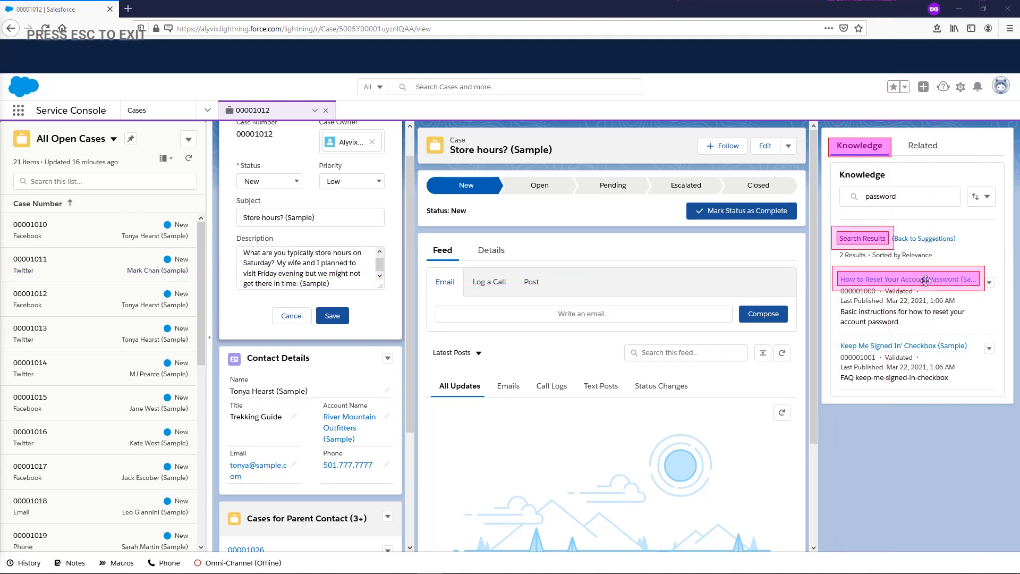
key(Escape)
Step: Switch the article link component to text detection and assign it the Move action
click(858, 142)
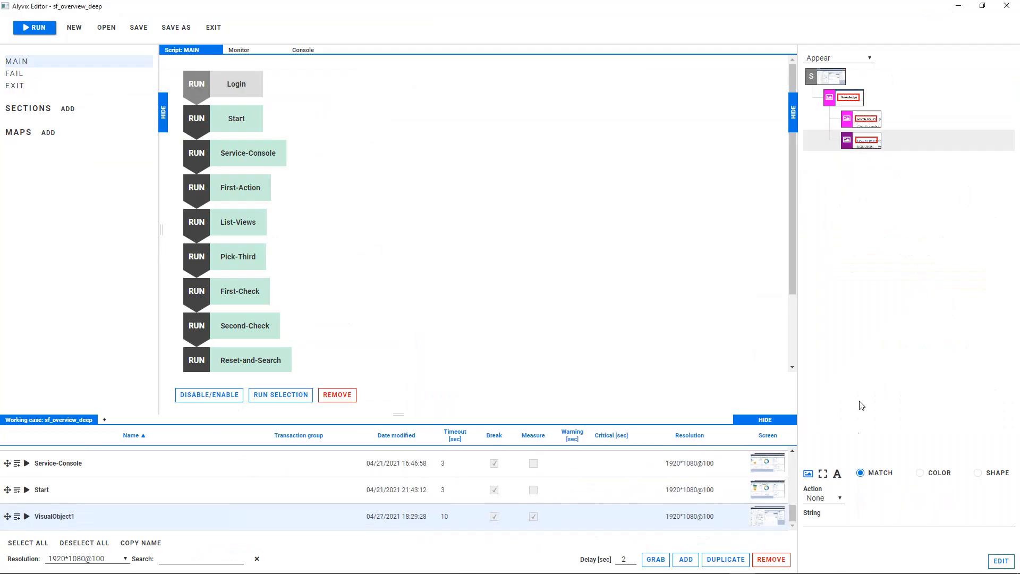
click(837, 474)
click(818, 522)
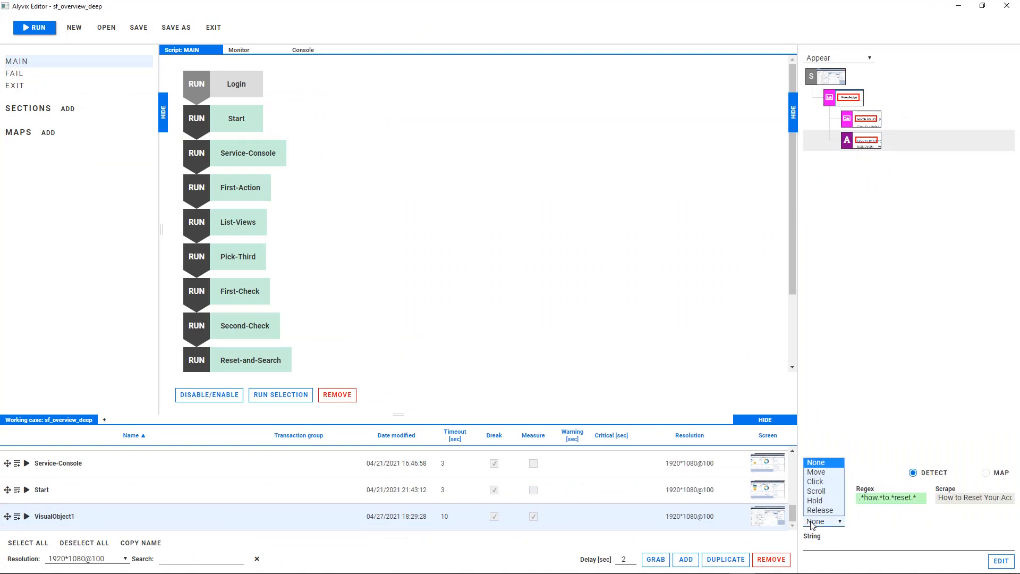
click(821, 478)
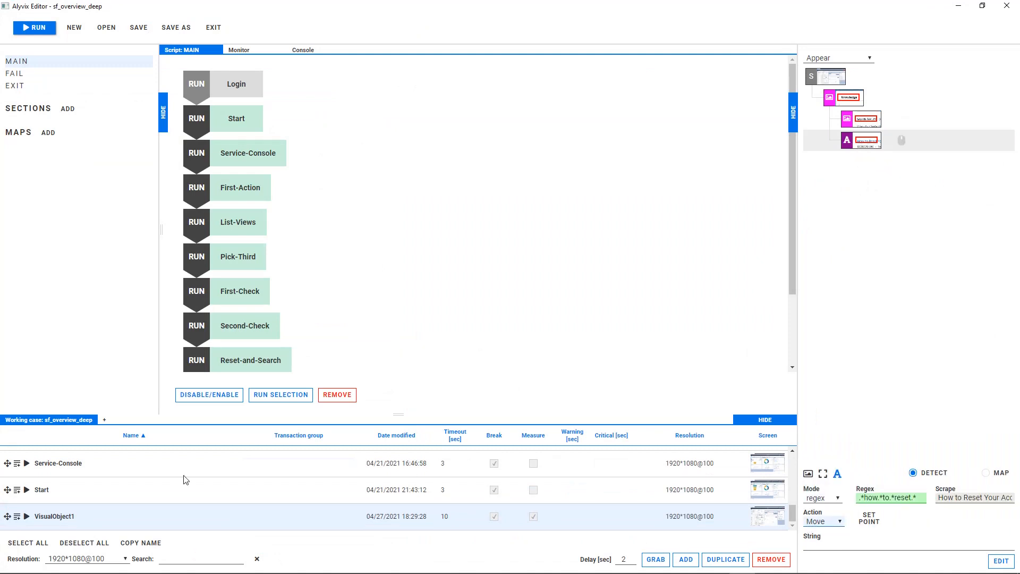
Step: Rename VisualObject1 as Hover-Check and run that object alone
drag(79, 517, 15, 517)
text(Hover-)
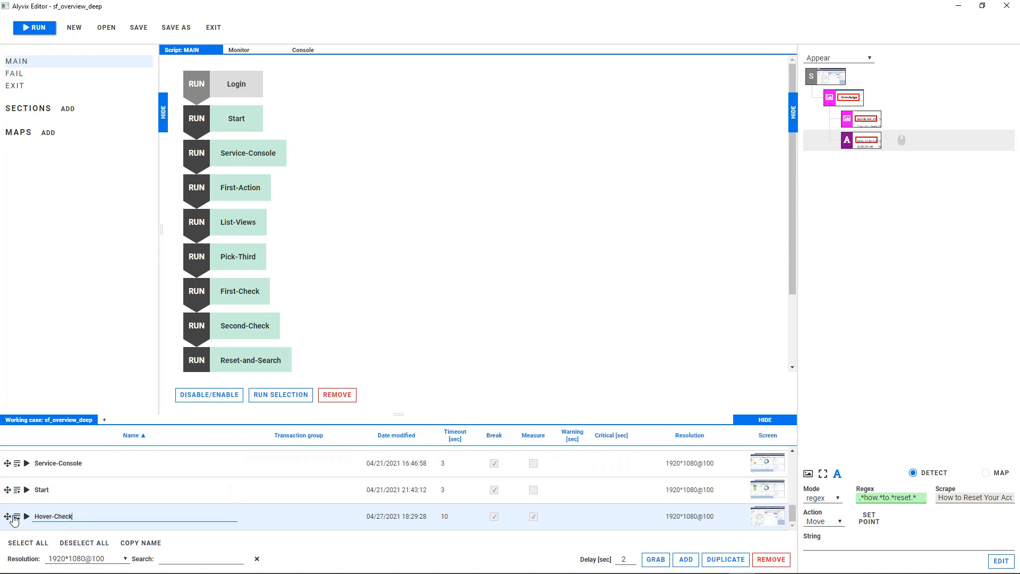
text(Check)
key(Return)
click(26, 517)
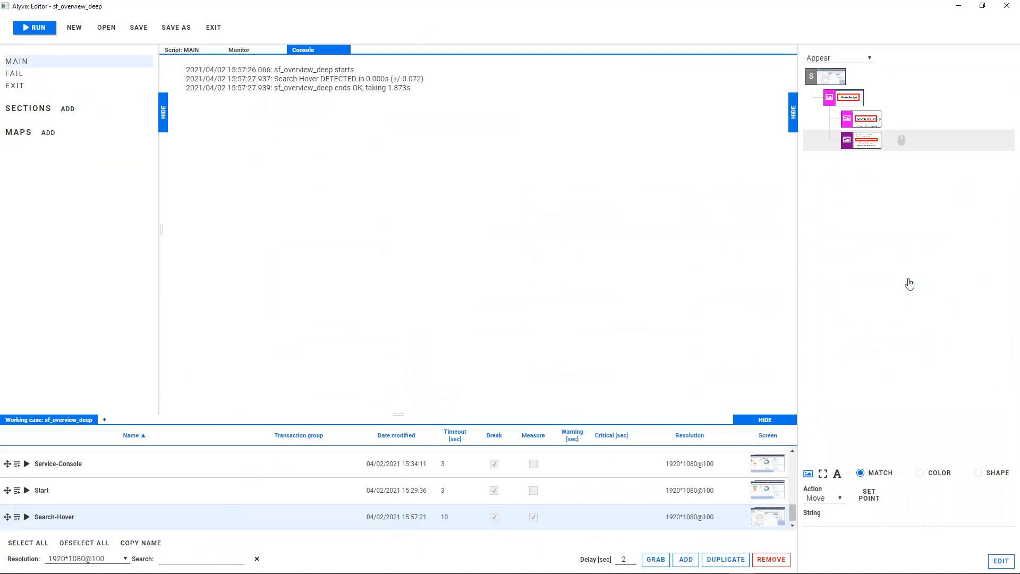
Step: Add a visual object on the password article's hover preview, marking its icon, title and Information heading as one group
click(690, 558)
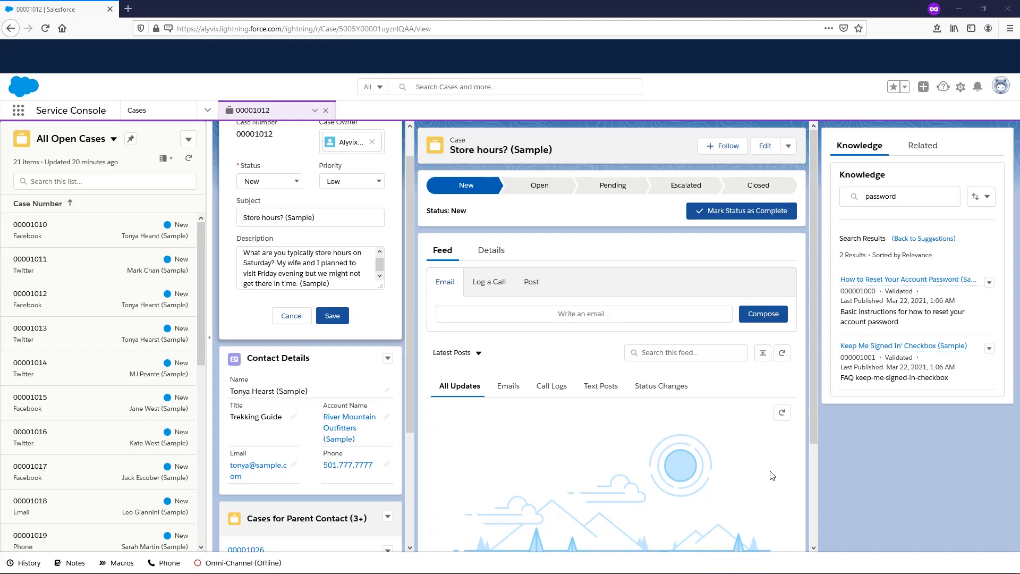
mouse_move(882, 285)
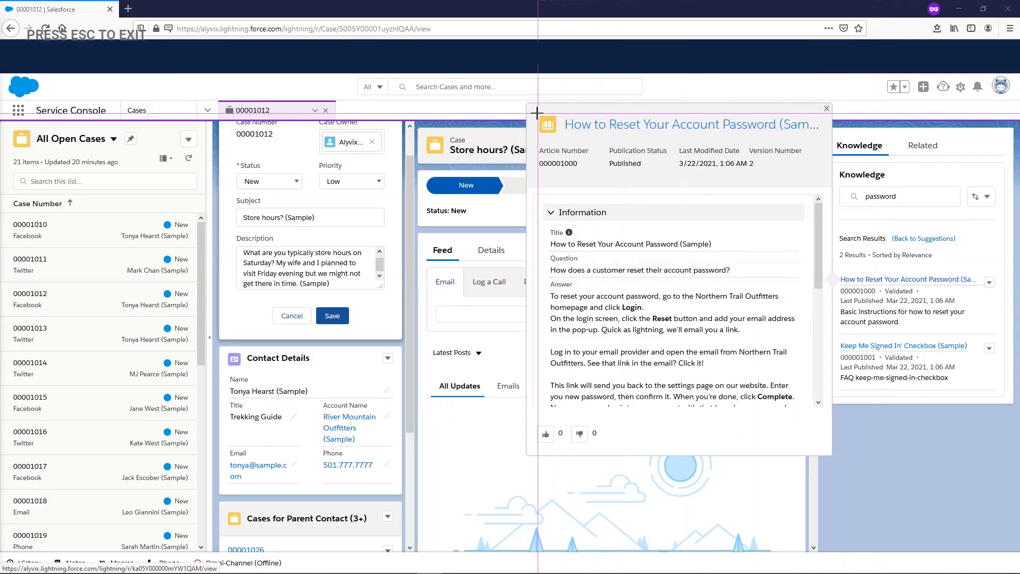
mouse_move(535, 113)
mouse_down()
mouse_move(561, 136)
mouse_move(643, 133)
mouse_up()
drag(543, 200, 611, 223)
key(Escape)
Step: Switch the Information heading component to text detection with the regex .*information.* and assign it the Move action
click(856, 144)
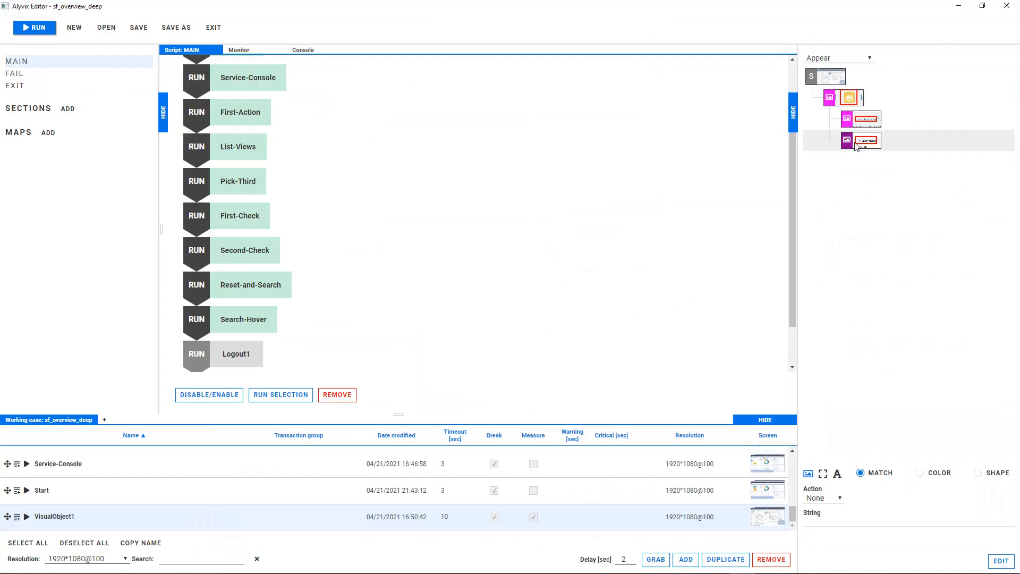
click(838, 478)
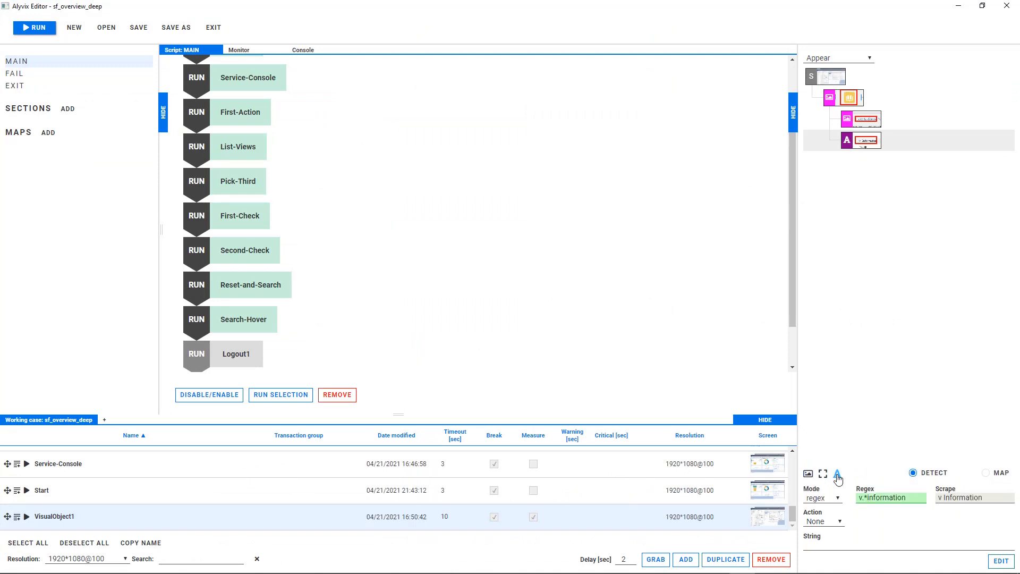
drag(863, 498, 848, 503)
key(BackSpace)
key(End)
text(.*)
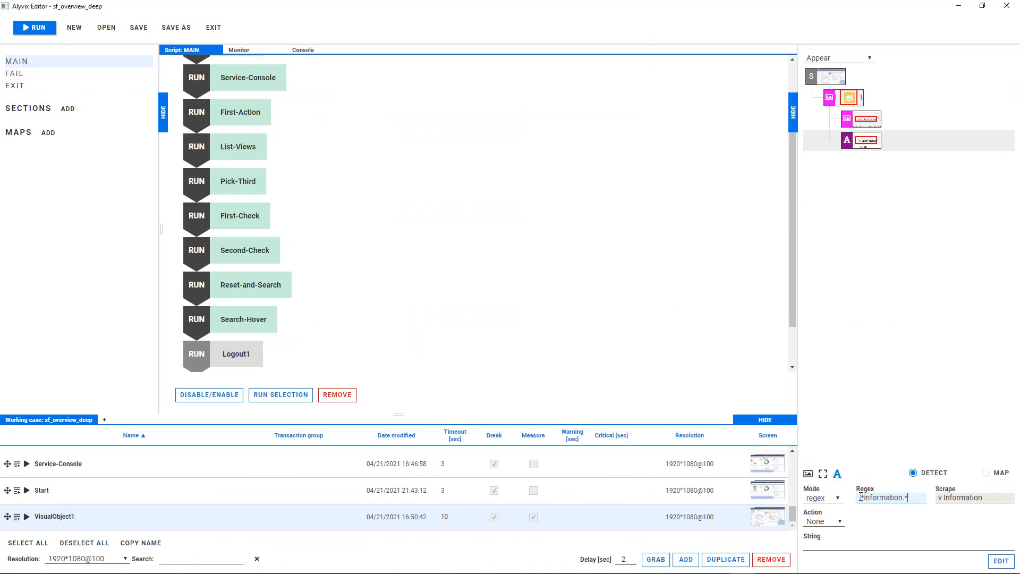
click(824, 521)
click(829, 474)
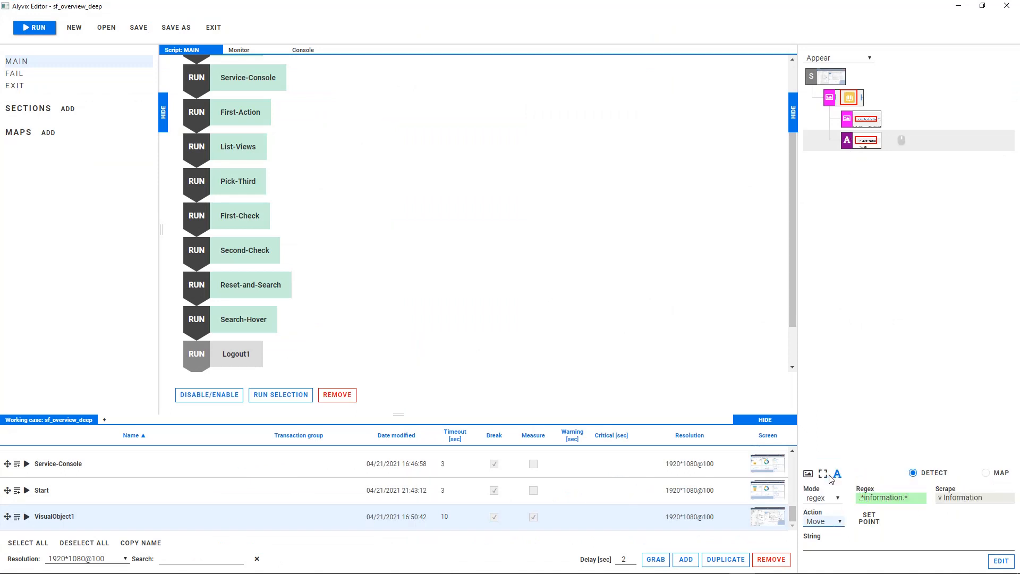
Step: Rename VisualObject1 as Hover-Check, placed after Search-Hover in the MAIN script, and run it alone with the article preview showing
drag(78, 516, 229, 343)
text(Hover-Check)
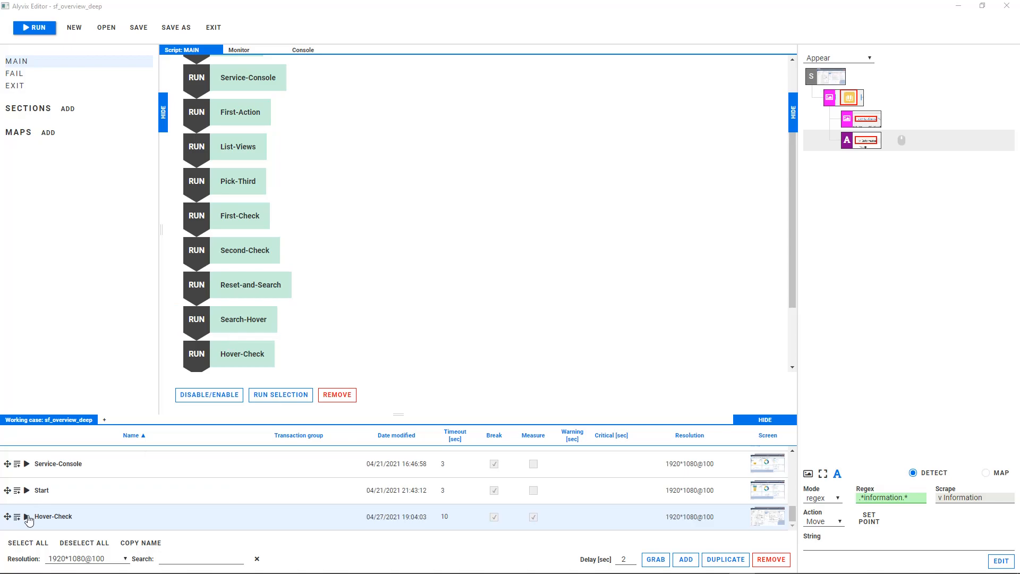
click(26, 517)
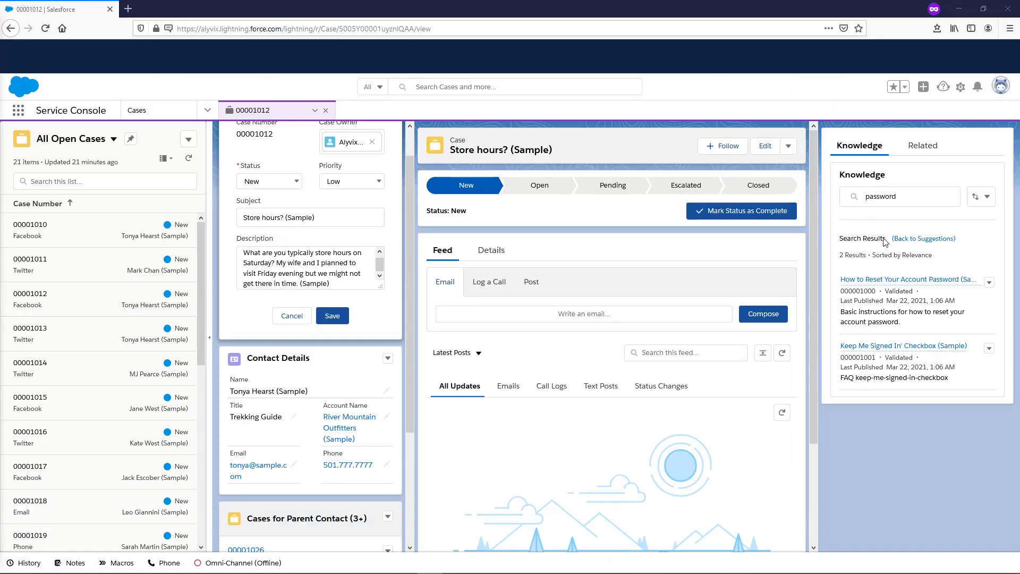
mouse_move(886, 286)
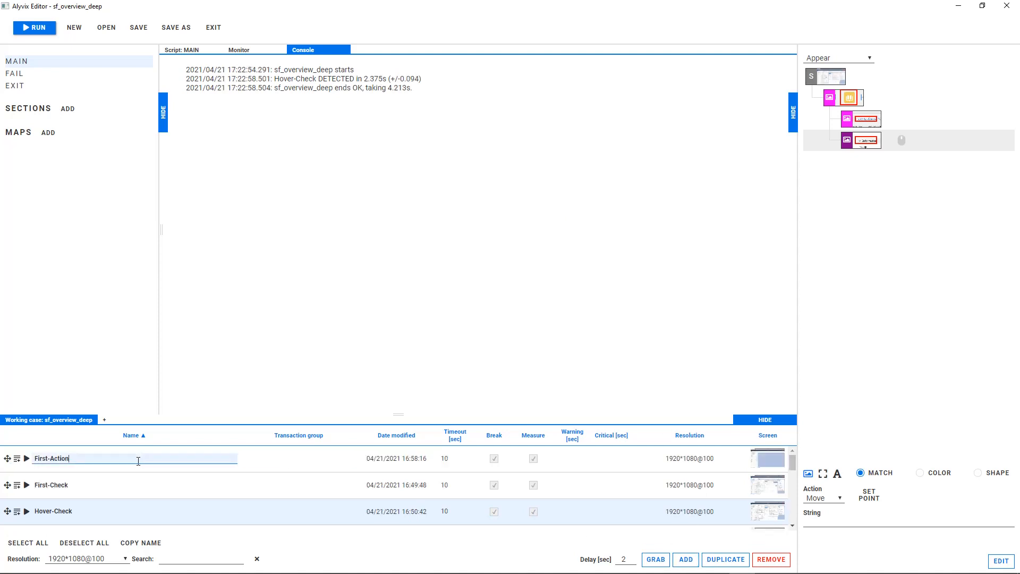
Step: Duplicate the First-Action object and rename the copy as Support-Queue
click(137, 460)
click(719, 560)
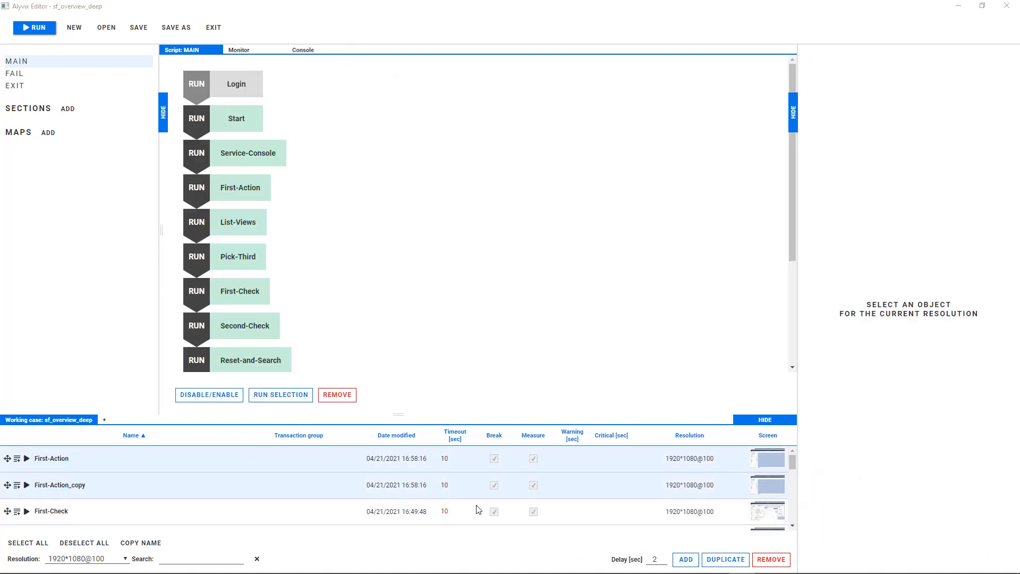
text(Support-Queue)
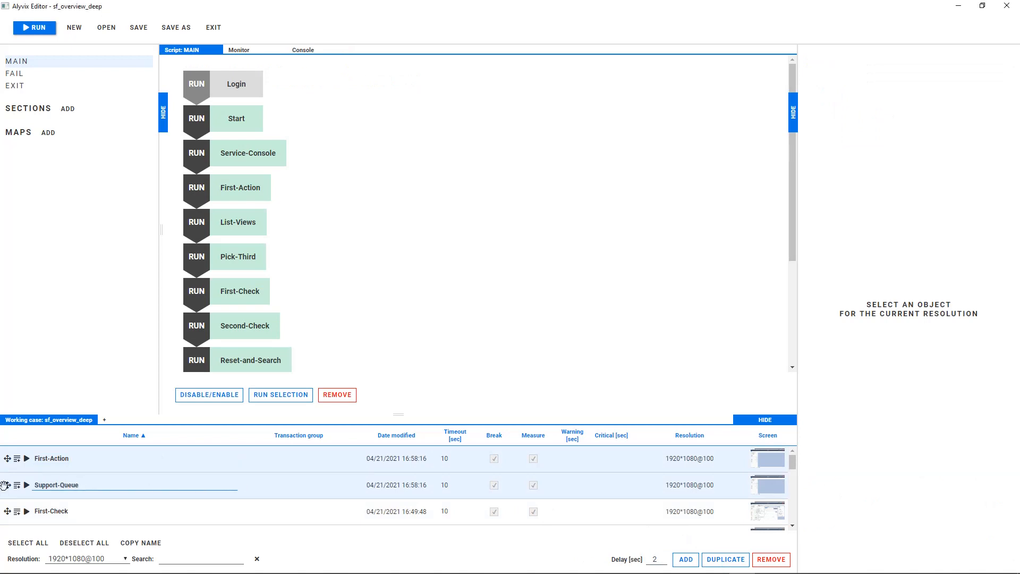
key(Return)
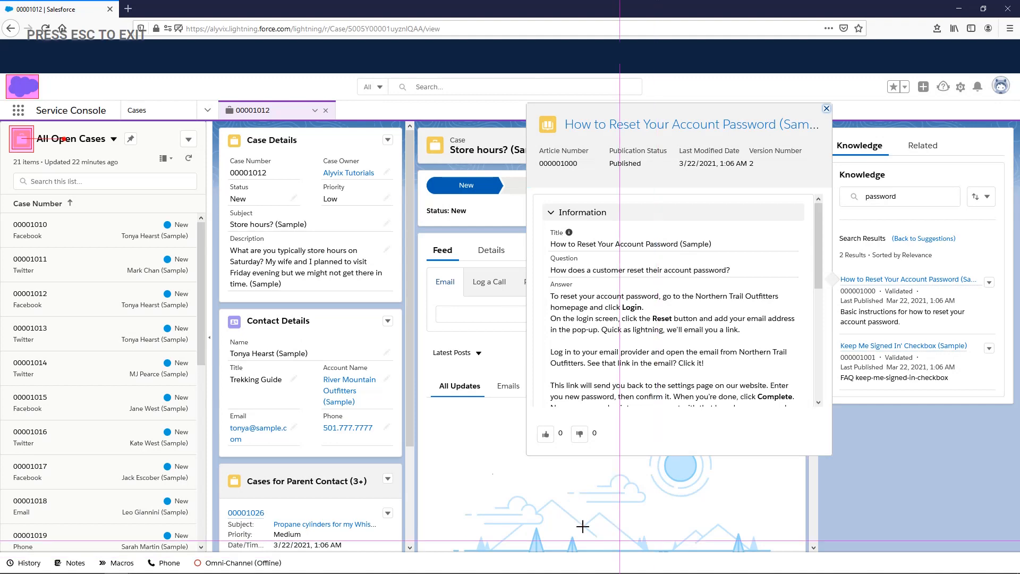
Step: Finish editing the Support-Queue object and place it after Hover-Check in the MAIN script
key(Escape)
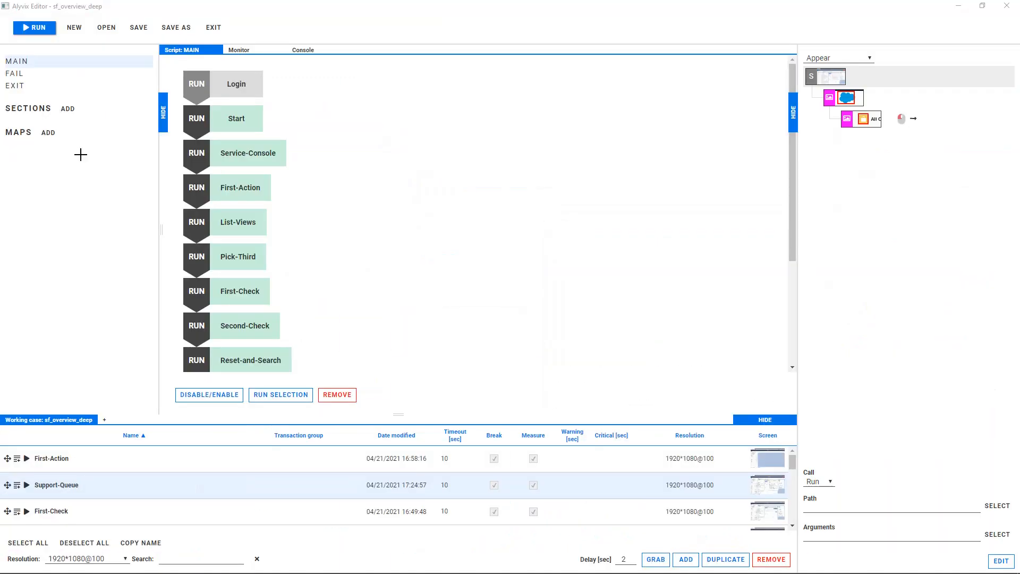
drag(9, 485, 250, 310)
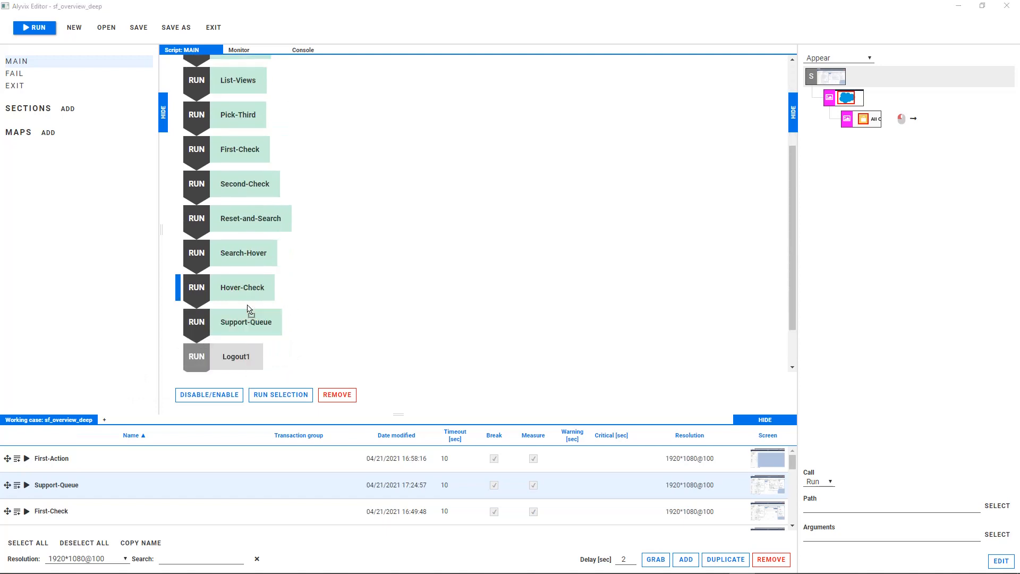
Step: Duplicate the List-Views object and rename the copy as Open-Support-Queue
scroll(231, 480, down, 1)
scroll(228, 480, down, 1)
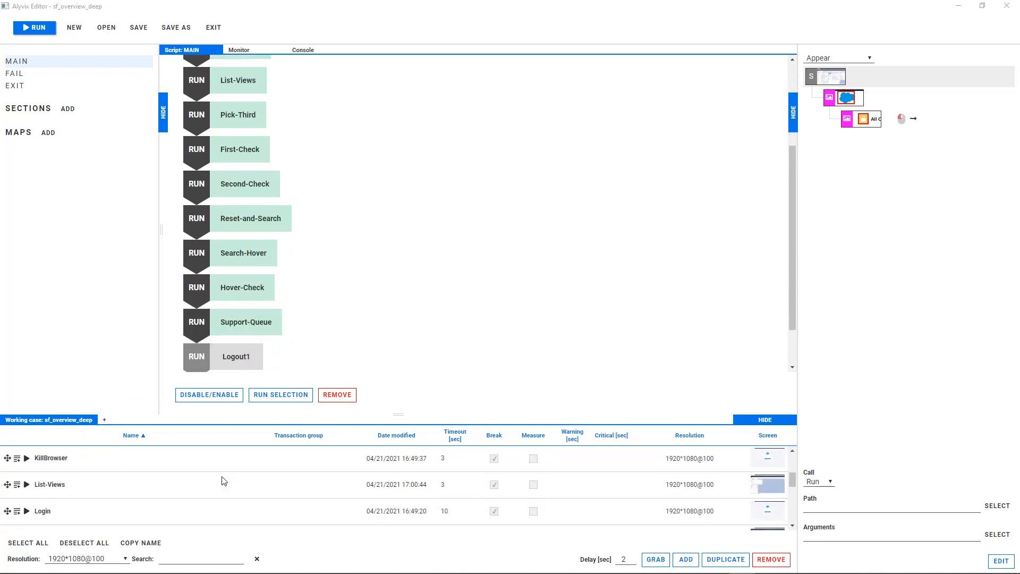
click(217, 483)
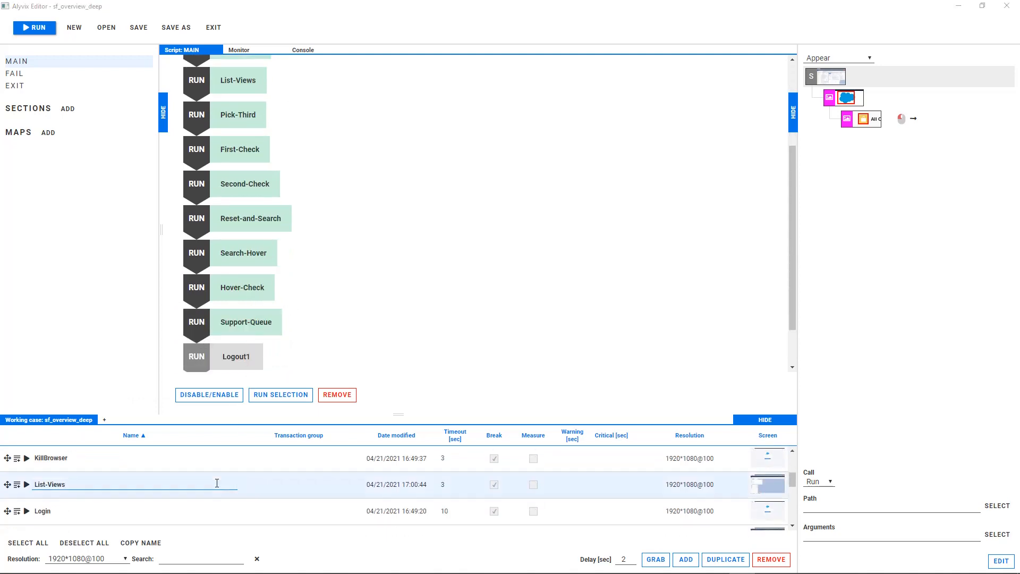
click(725, 559)
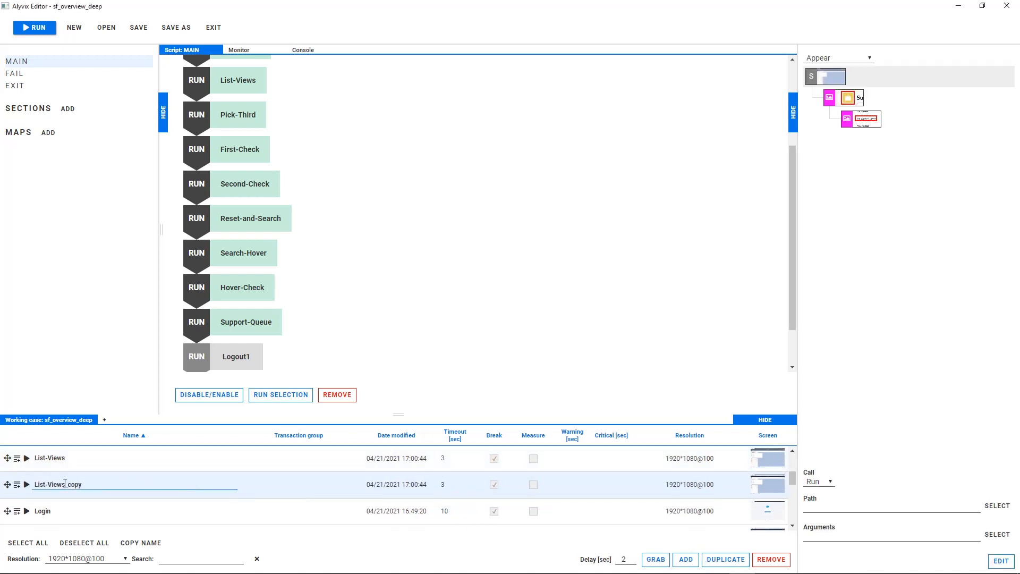
key(ctrl+a)
text(Open-Supp)
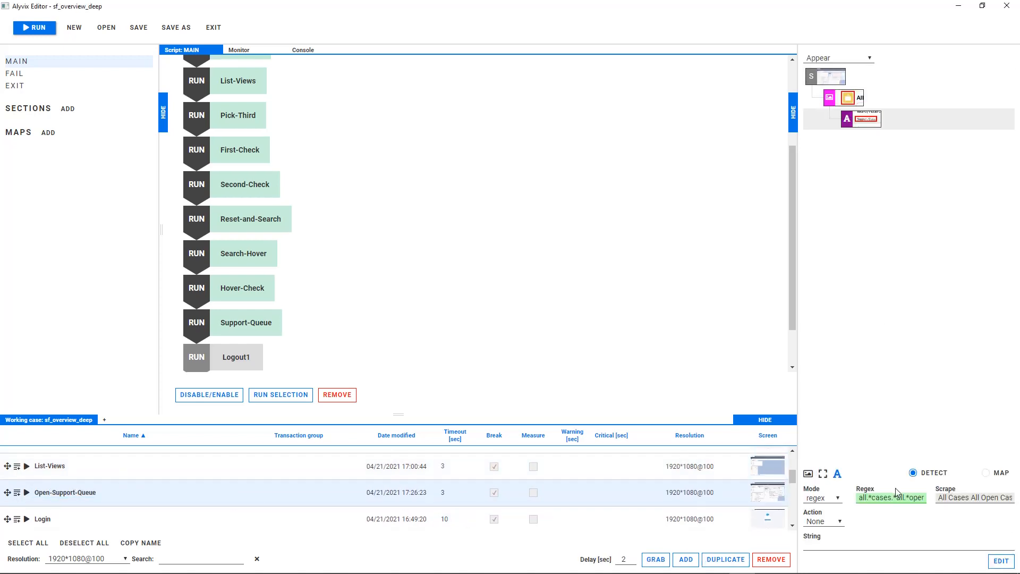
Step: Set the regex of Open-Support-Queue's text component to .*support.*queue.*
click(882, 497)
key(ctrl+a)
text(.*)
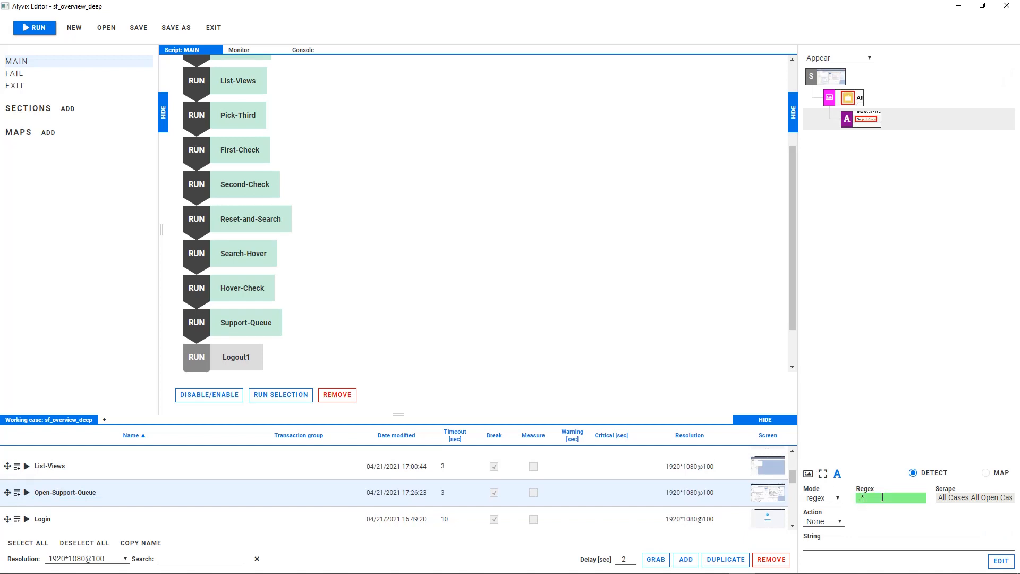
text(support.*queu)
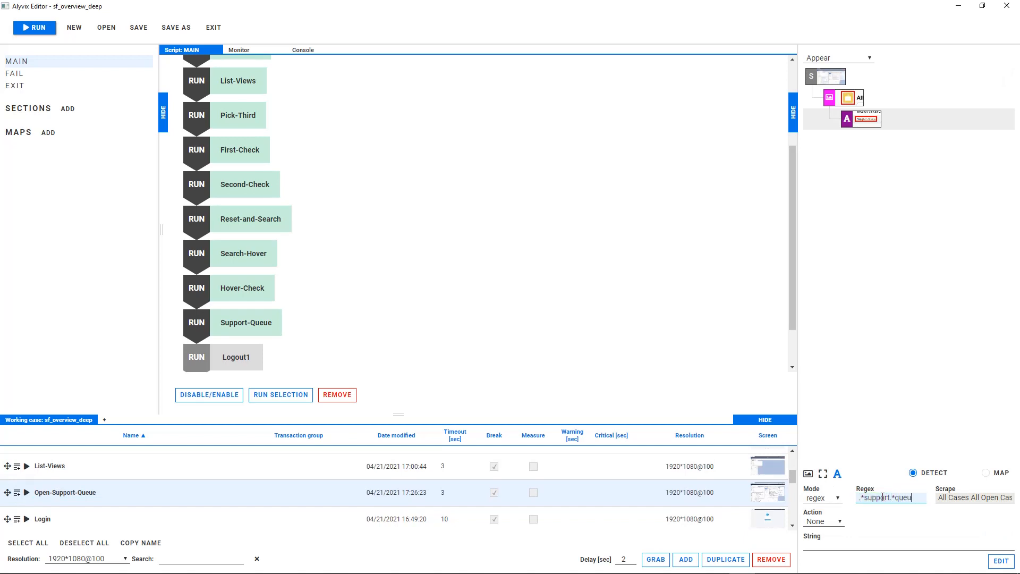
text(e.*)
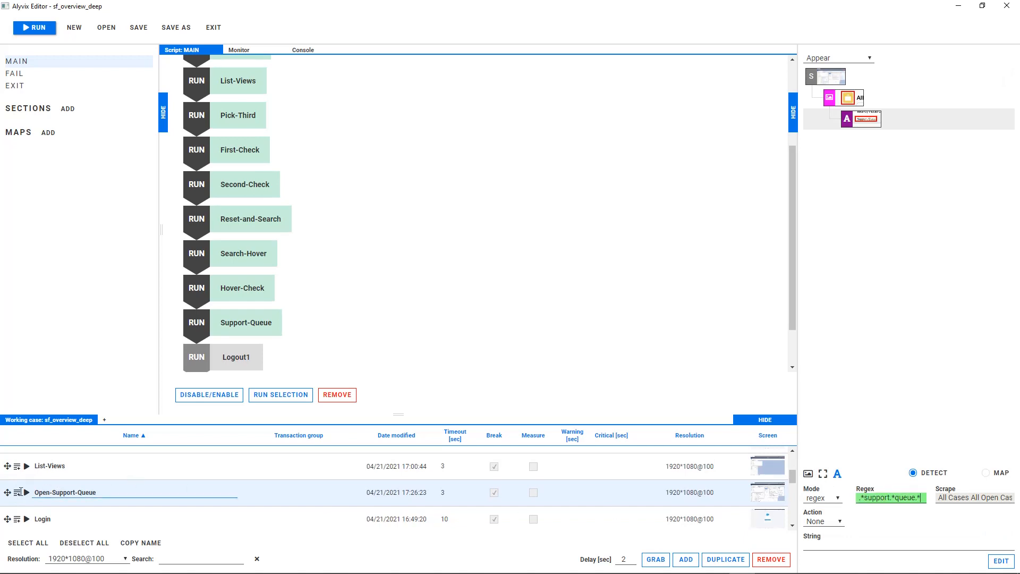
Step: Place Open-Support-Queue after Support-Queue in the MAIN script and run the selected script steps
mouse_move(7, 492)
mouse_down()
mouse_move(119, 467)
mouse_move(231, 344)
mouse_up()
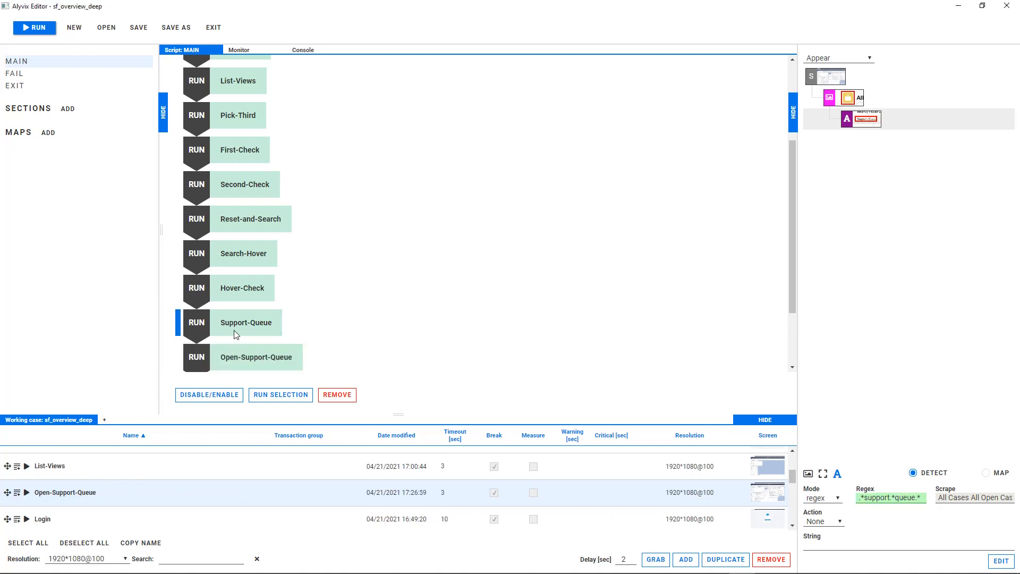
click(280, 394)
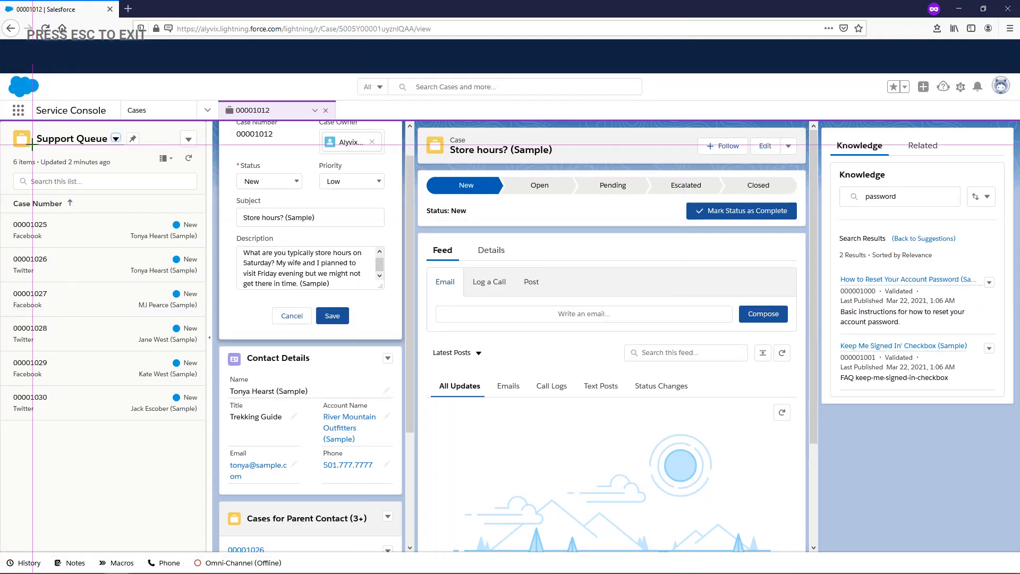
Step: Mark the Salesforce logo, Cases label and case tab's close icon as one group, and the Support Queue icon and title as a second
drag(8, 75, 41, 99)
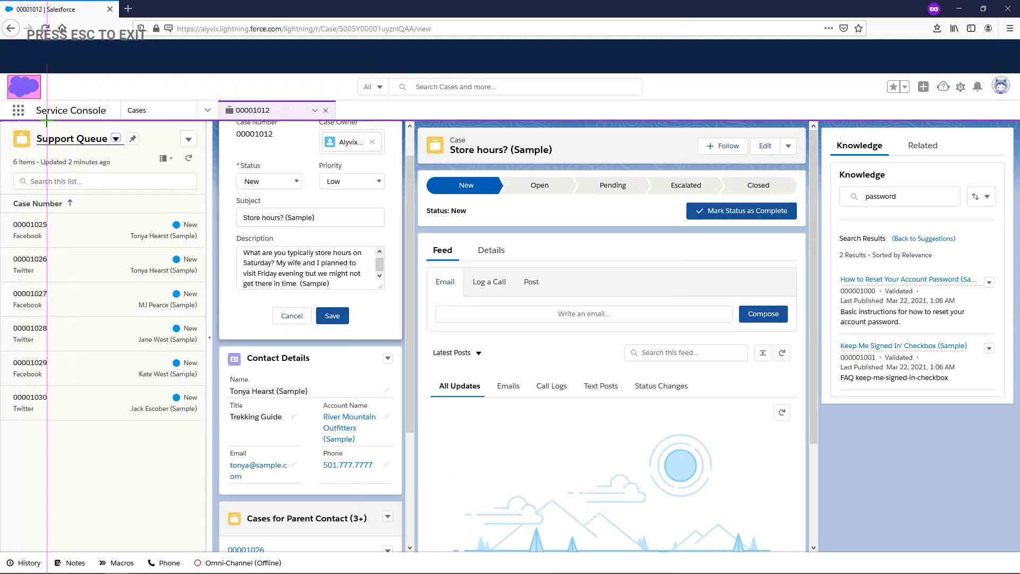
drag(121, 101, 153, 120)
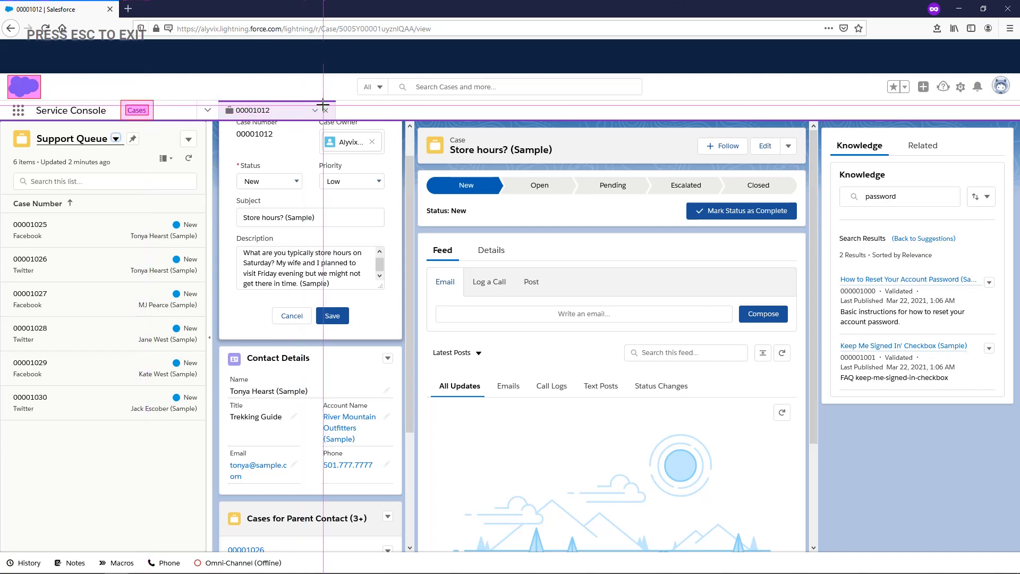
mouse_move(323, 105)
mouse_down()
mouse_move(331, 116)
mouse_move(407, 110)
mouse_move(272, 112)
mouse_up()
drag(12, 128, 32, 149)
drag(125, 129, 35, 148)
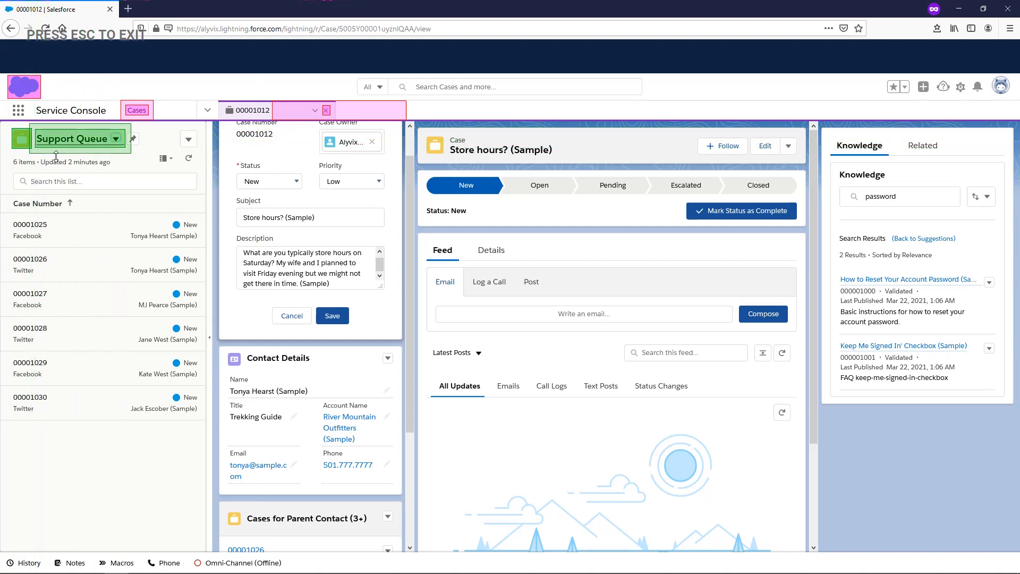
key(Escape)
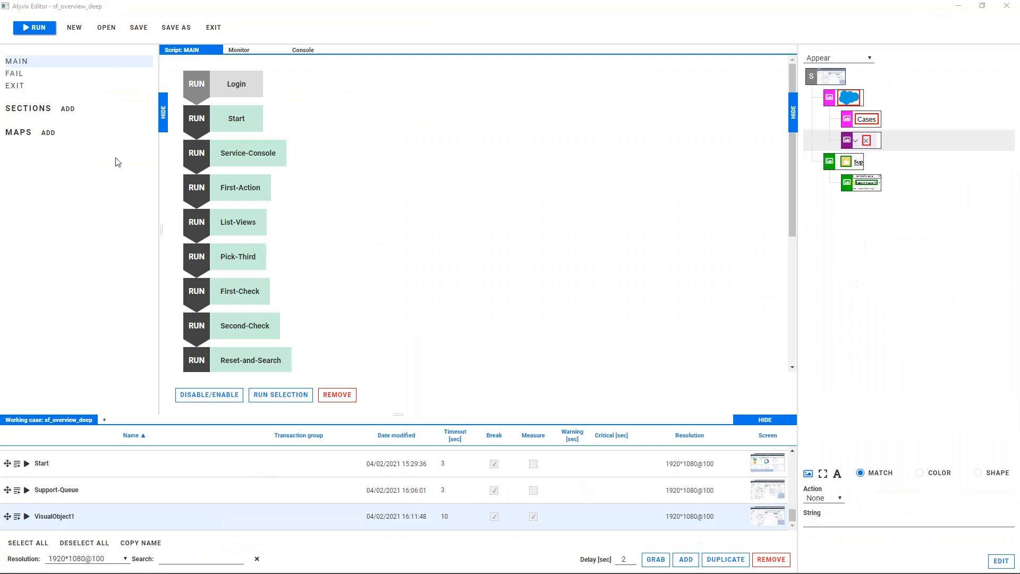
Step: Assign the Click action to the close icon component and rename VisualObject1 as Final-Check
click(824, 497)
click(823, 528)
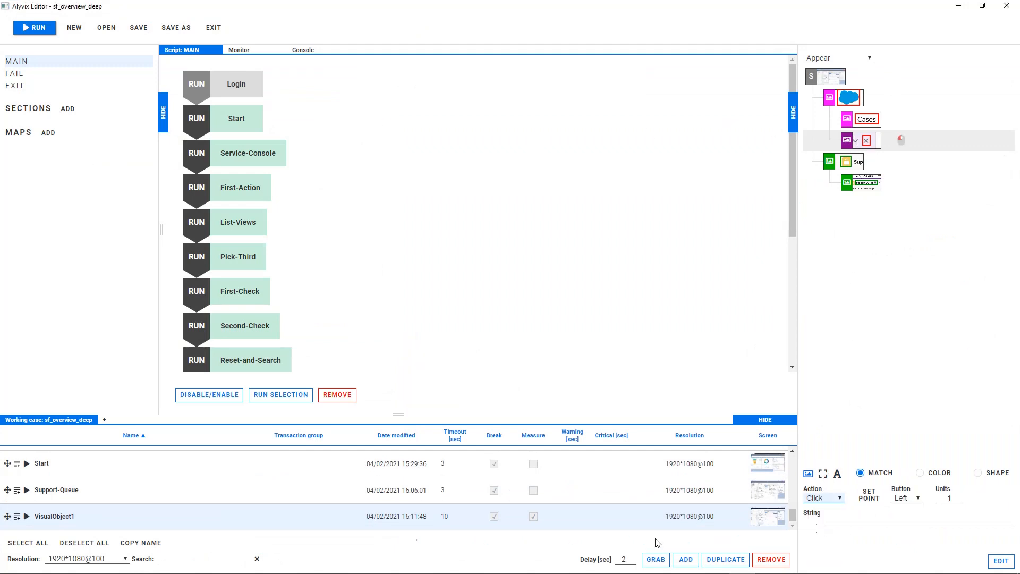
drag(129, 513, 36, 517)
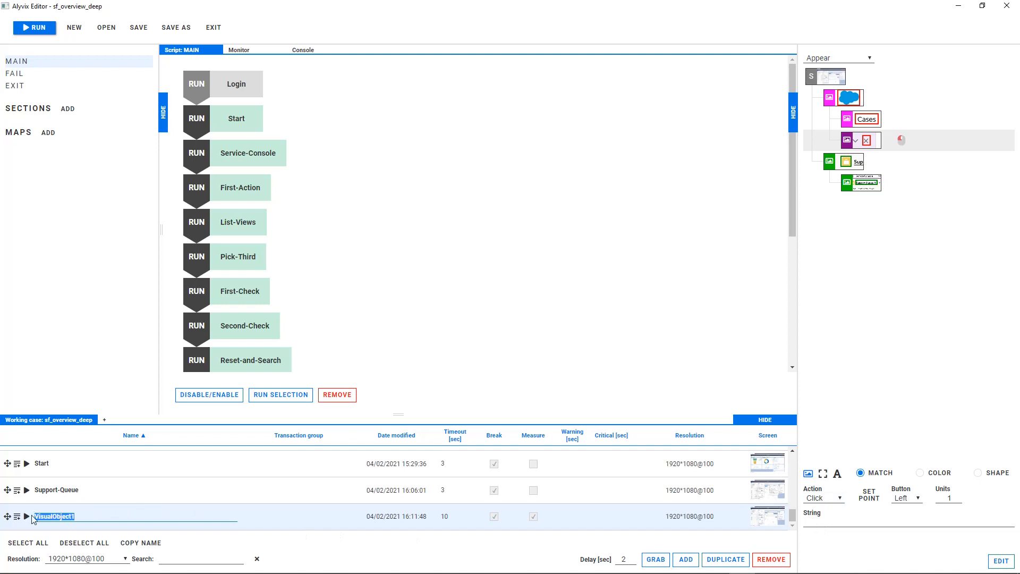
text(Final-Check)
Step: Place Final-Check after Open-Support-Queue in the MAIN script and run that object alone
scroll(227, 361, down, 4)
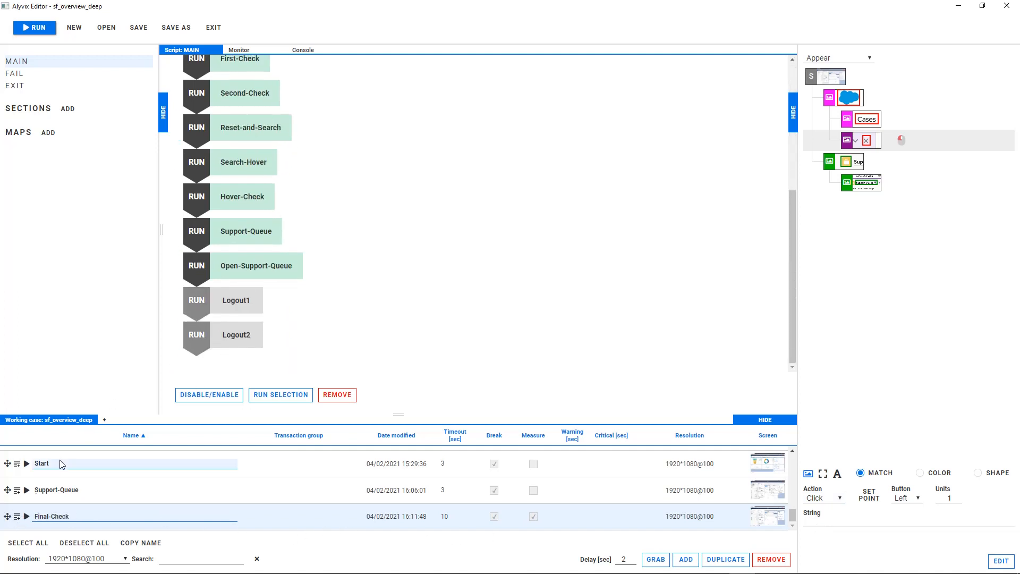
drag(7, 517, 248, 291)
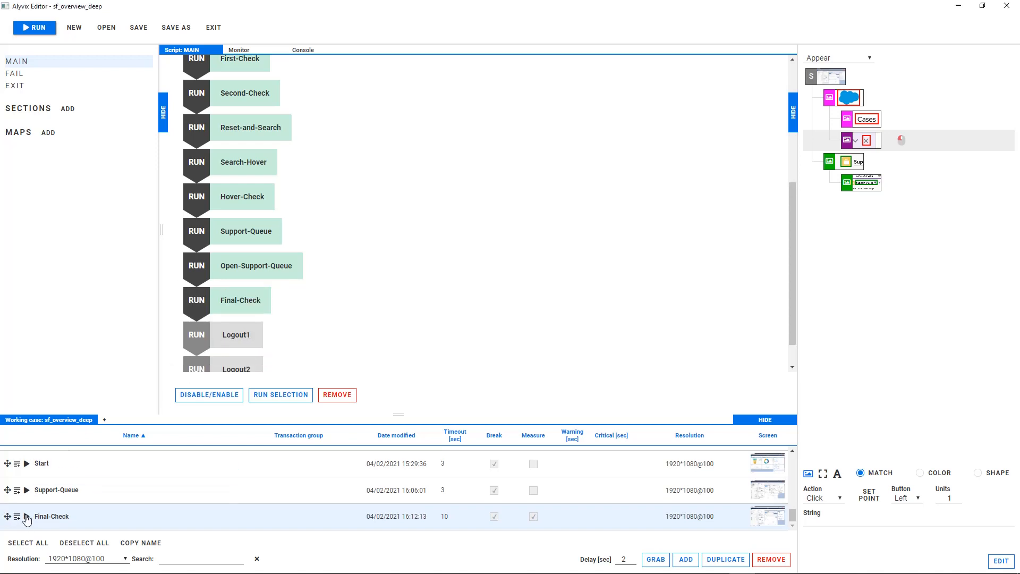
click(26, 517)
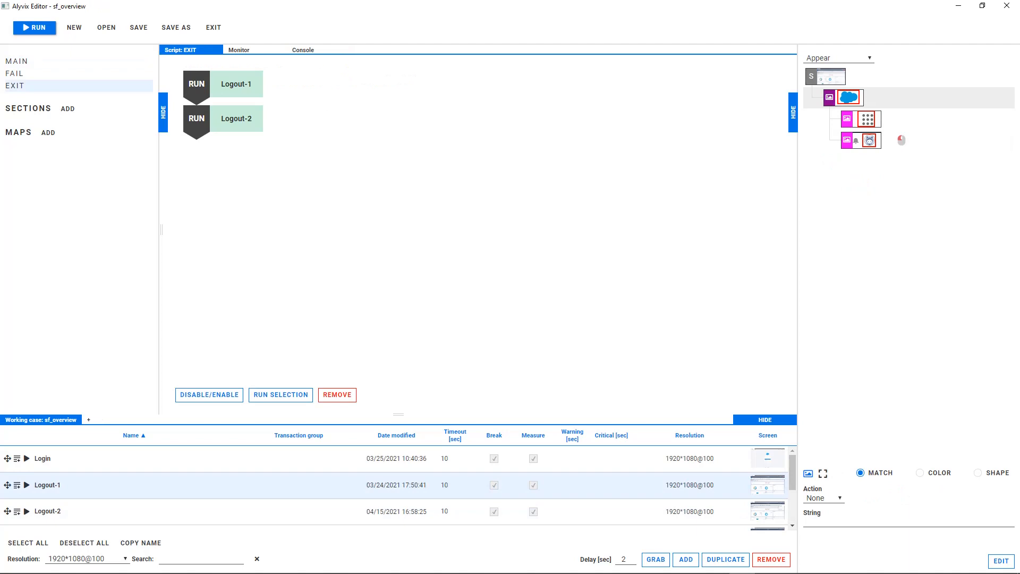
Step: Open the FAIL script of the sf_overview test case to review its steps
click(15, 74)
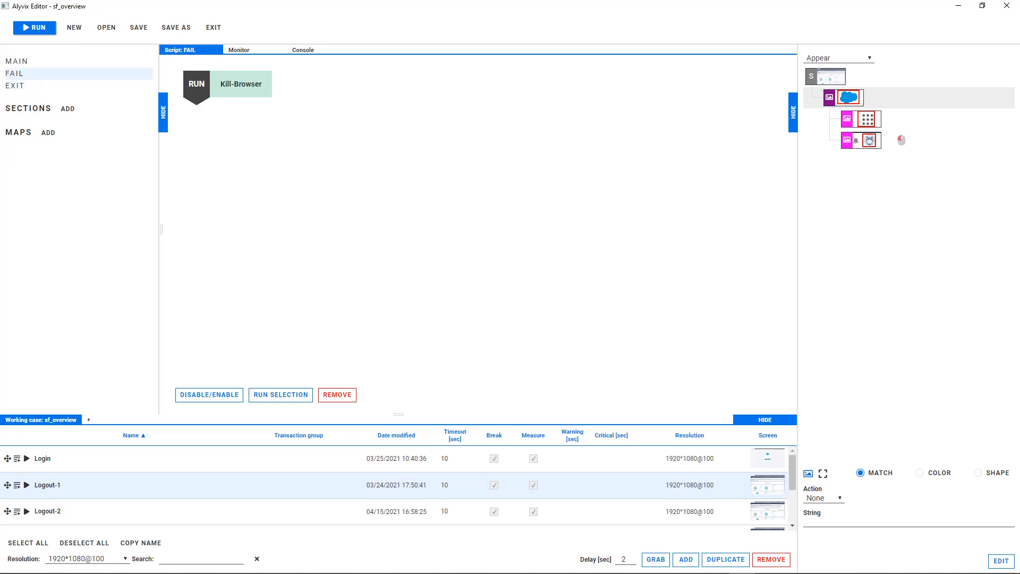